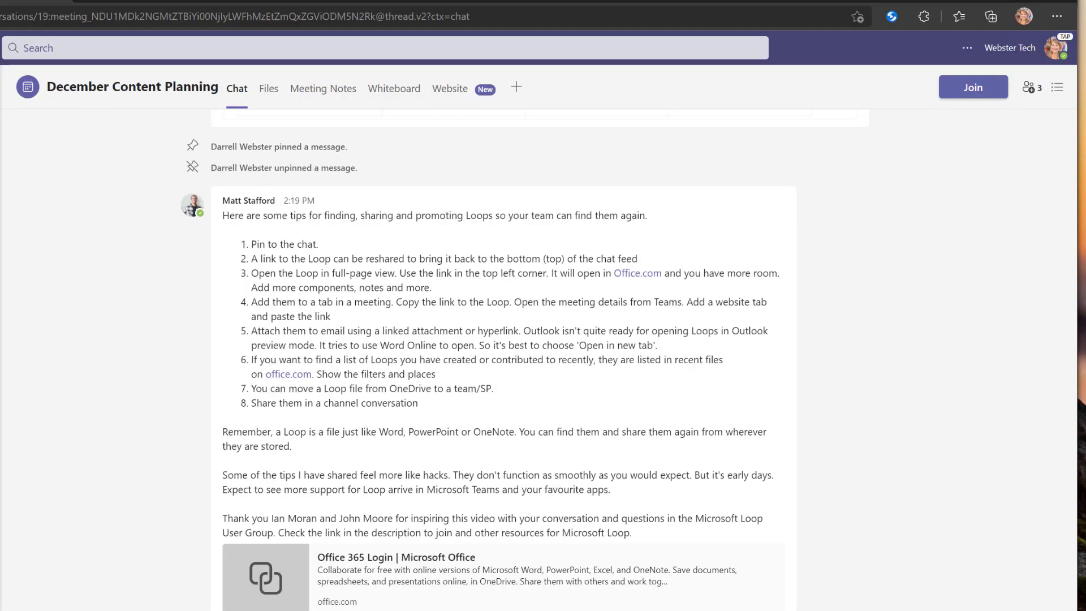
Step: Pin the December Content Planning Loop agenda message to the meeting chat and jump back to it
{"action": "scroll", "coordinate": [509, 340], "scroll_direction": "up", "scroll_amount": 10}
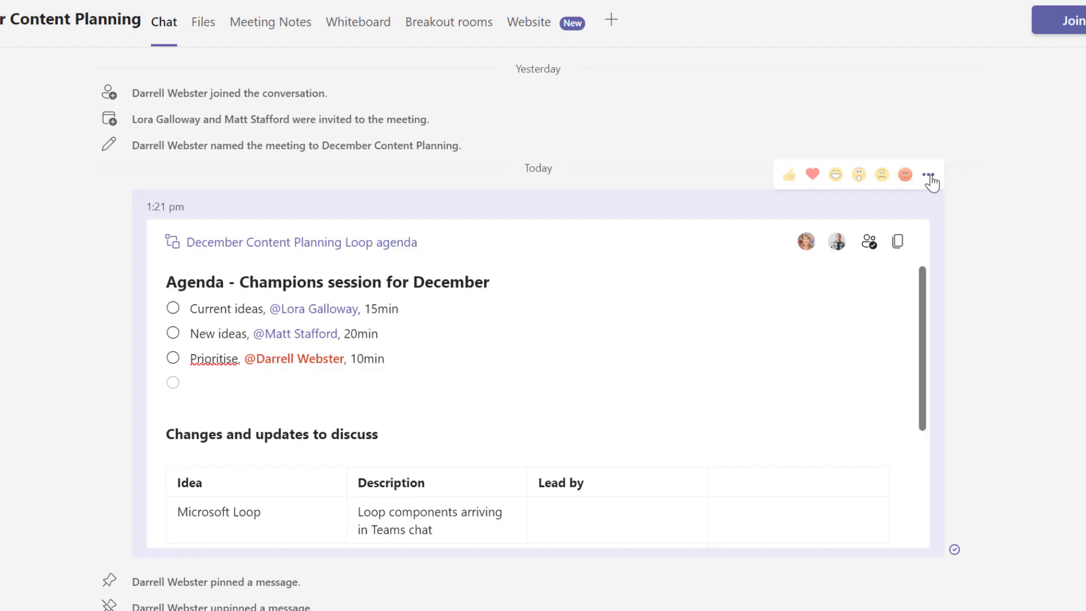
{"action": "left_click", "coordinate": [859, 219]}
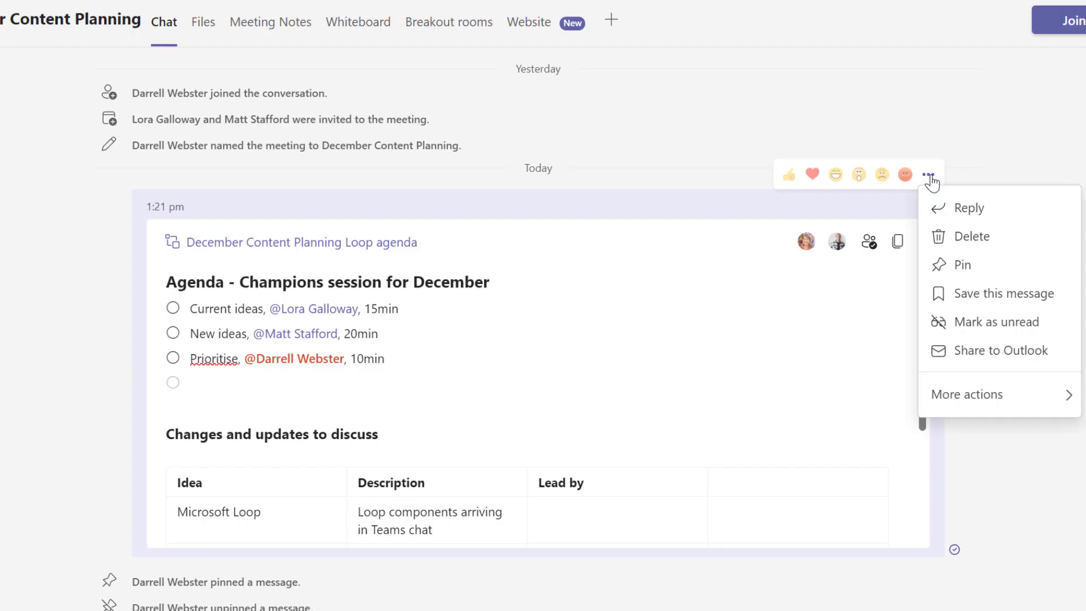
{"action": "left_click", "coordinate": [983, 266]}
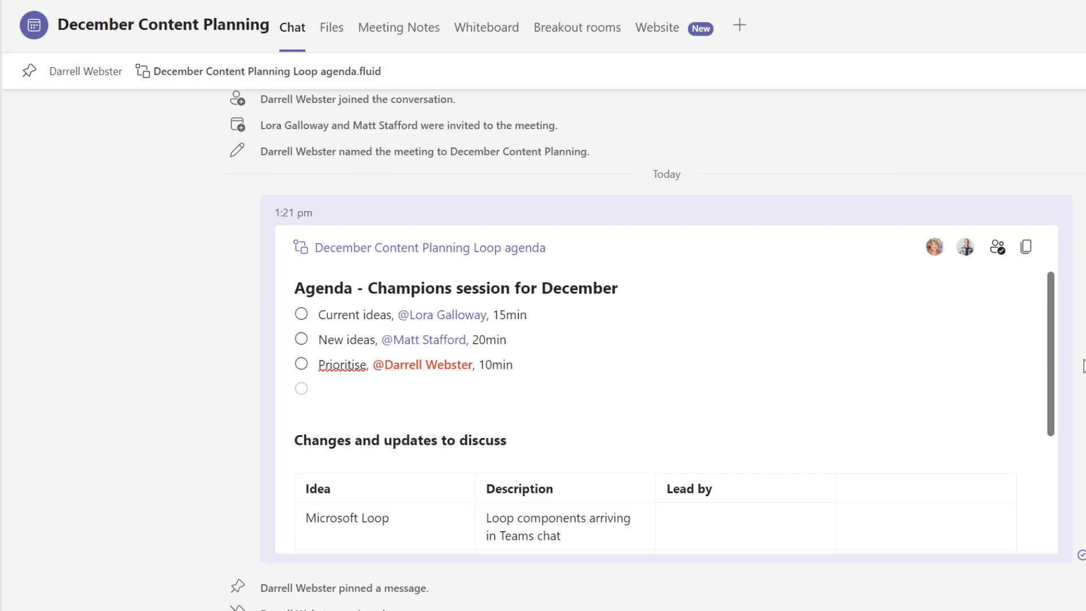
{"action": "scroll", "coordinate": [967, 308], "scroll_direction": "down", "scroll_amount": 7}
{"action": "scroll", "coordinate": [654, 350], "scroll_direction": "down", "scroll_amount": 2}
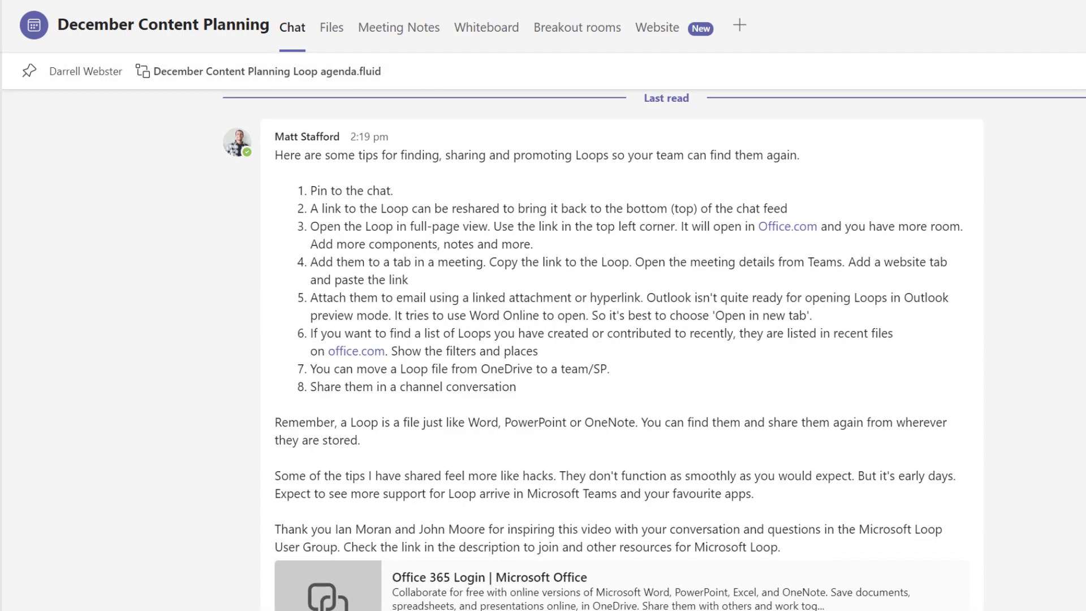
{"action": "left_click", "coordinate": [346, 78]}
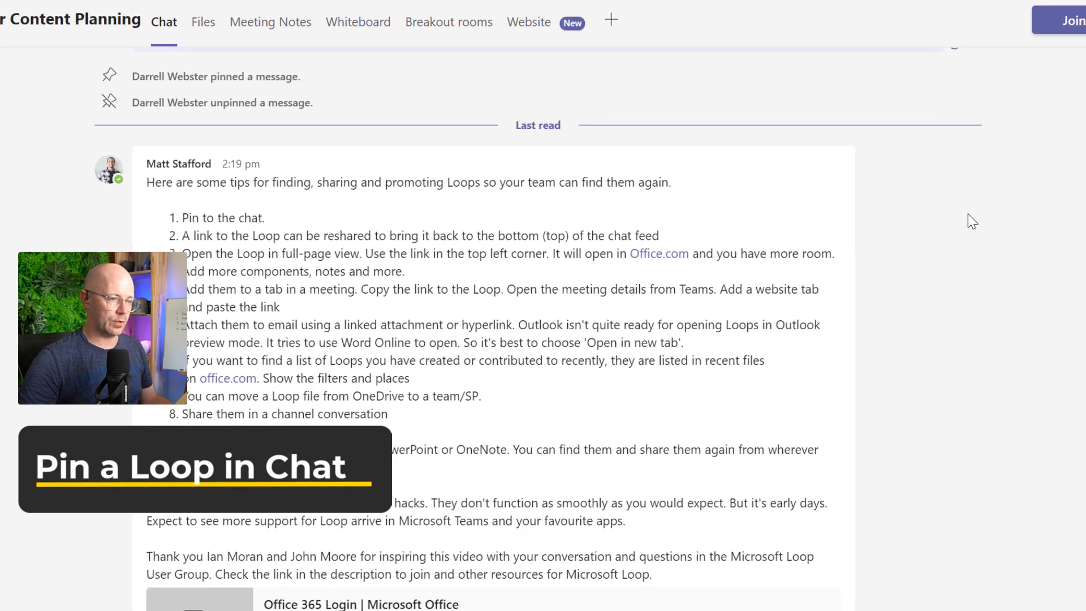
Step: Pin the Loop agenda message again and return to it from the pinned header item
{"action": "scroll", "coordinate": [908, 276], "scroll_direction": "up", "scroll_amount": 6}
{"action": "scroll", "coordinate": [910, 272], "scroll_direction": "up", "scroll_amount": 1}
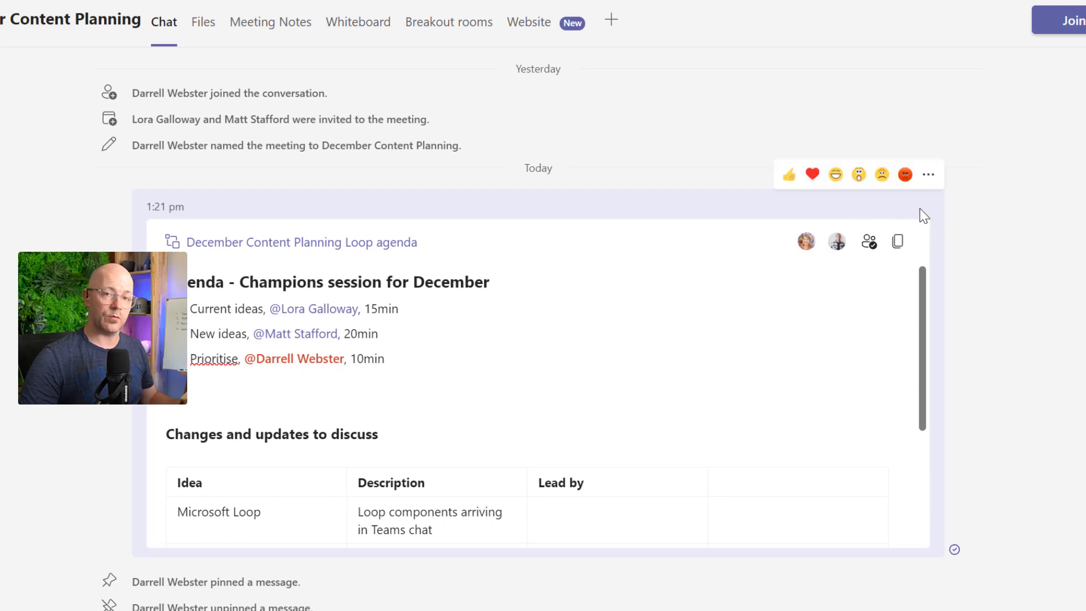
{"action": "left_click", "coordinate": [929, 178]}
{"action": "left_click", "coordinate": [983, 267]}
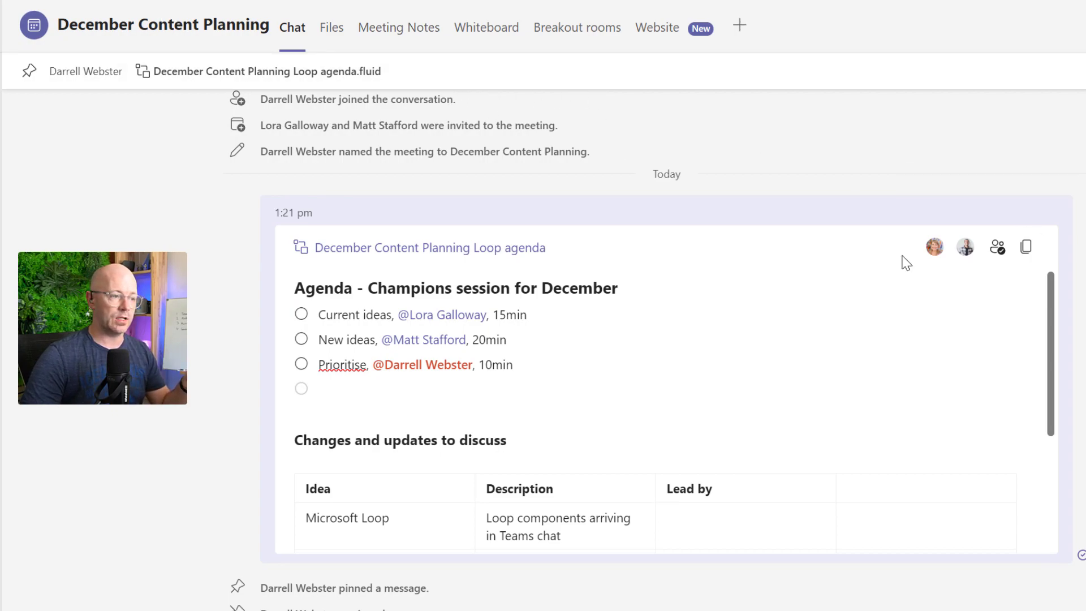
{"action": "scroll", "coordinate": [923, 274], "scroll_direction": "down", "scroll_amount": 5}
{"action": "scroll", "coordinate": [654, 349], "scroll_direction": "down", "scroll_amount": 2}
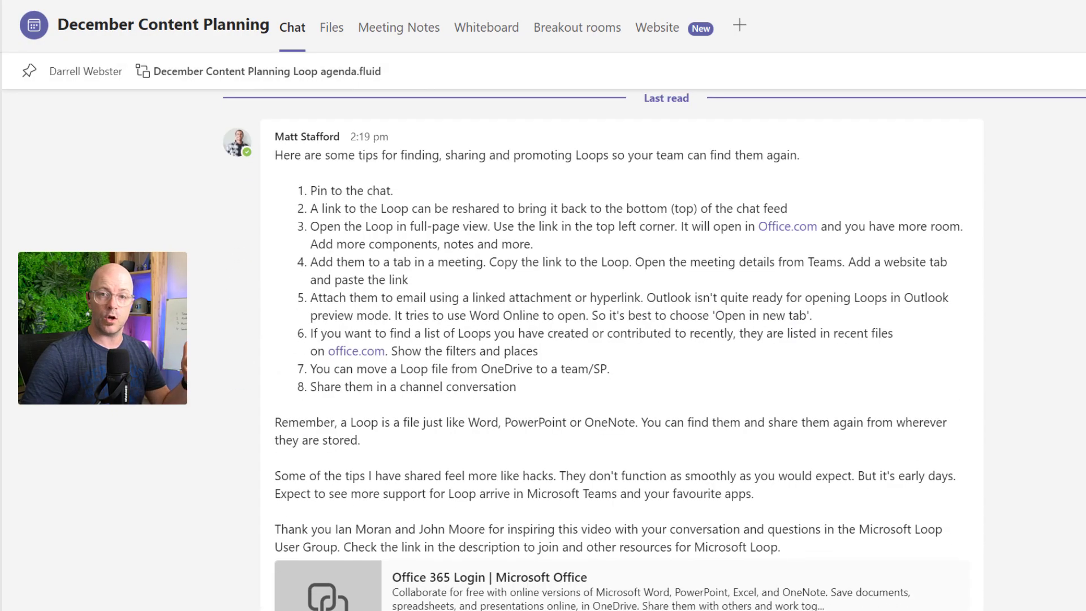
{"action": "left_click", "coordinate": [345, 73]}
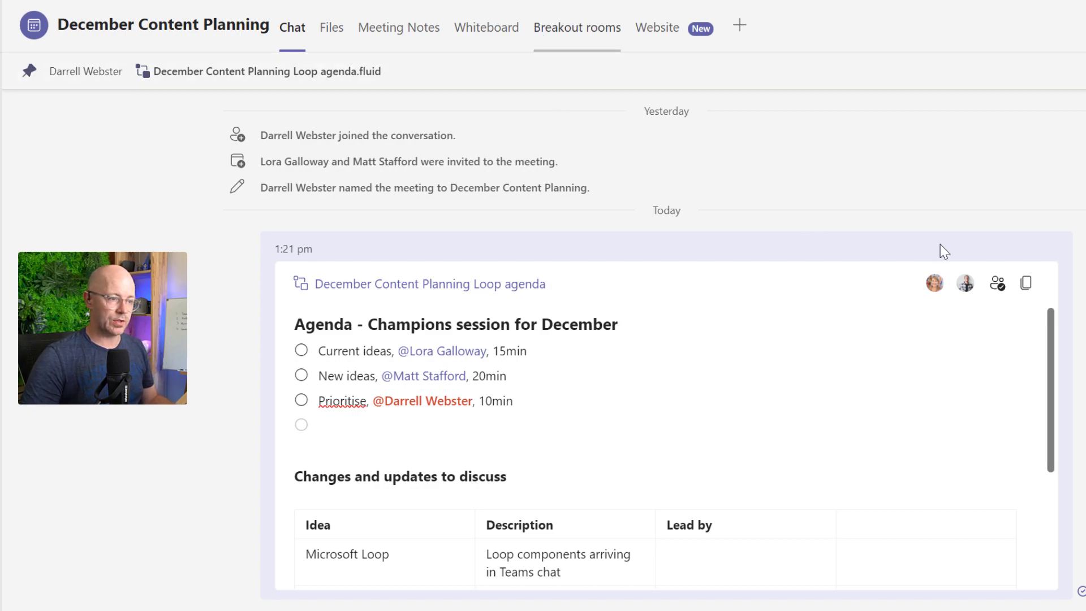
Step: Copy the Loop agenda link and repost it as a new message in the meeting chat
{"action": "left_click", "coordinate": [1026, 284]}
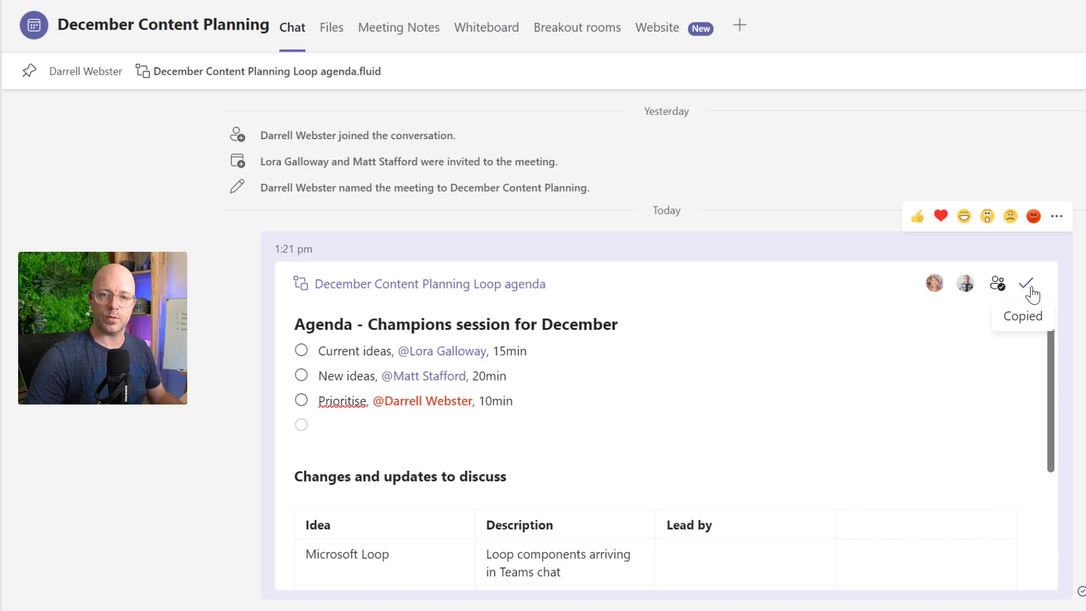
{"action": "scroll", "coordinate": [1076, 374], "scroll_direction": "down", "scroll_amount": 5}
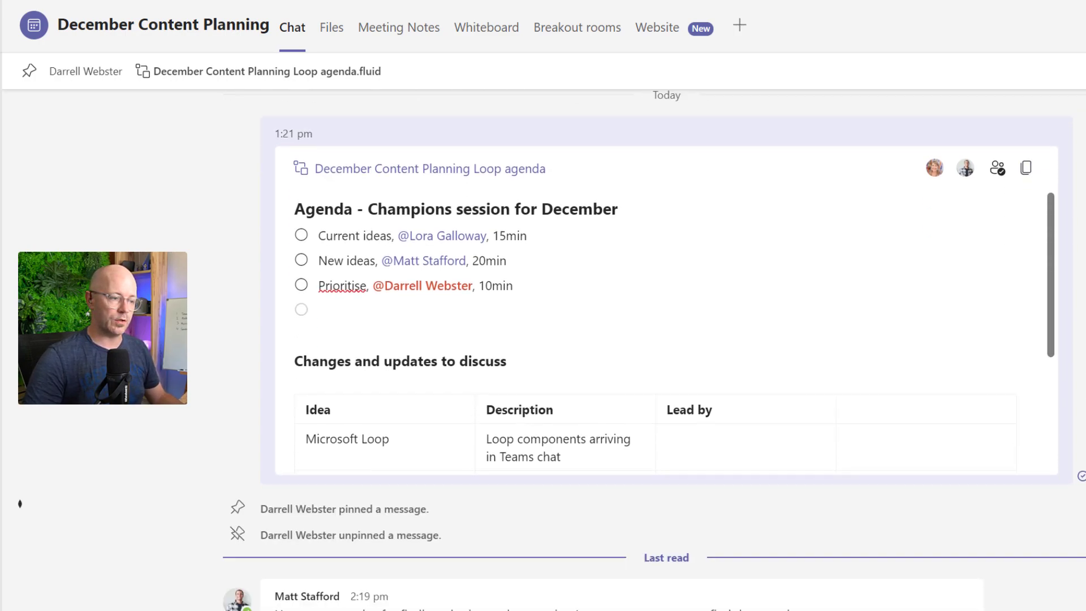
{"action": "scroll", "coordinate": [622, 350], "scroll_direction": "down", "scroll_amount": 10}
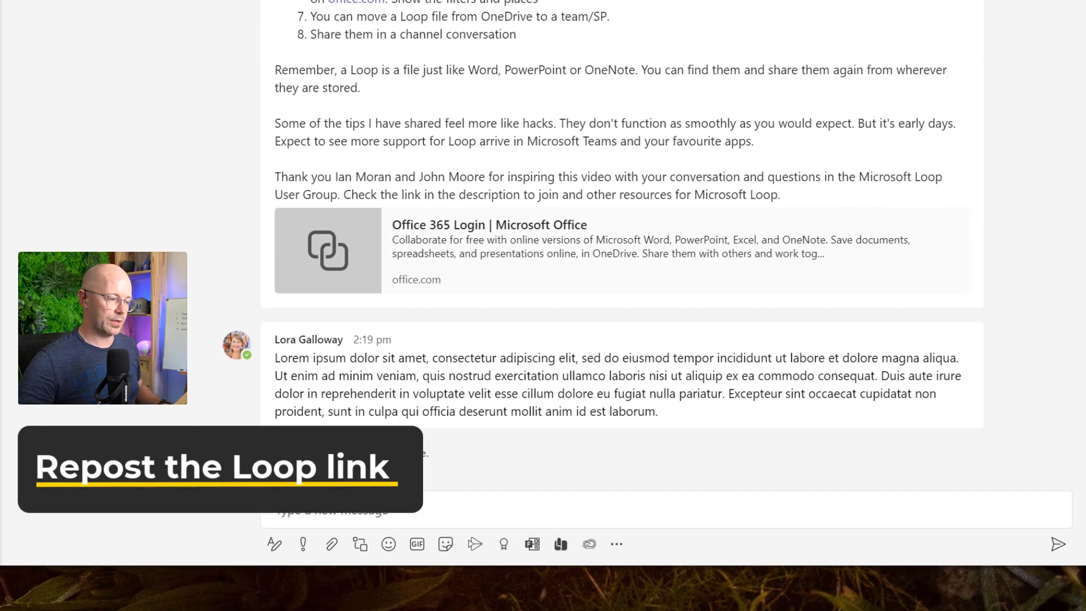
{"action": "left_click", "coordinate": [402, 510]}
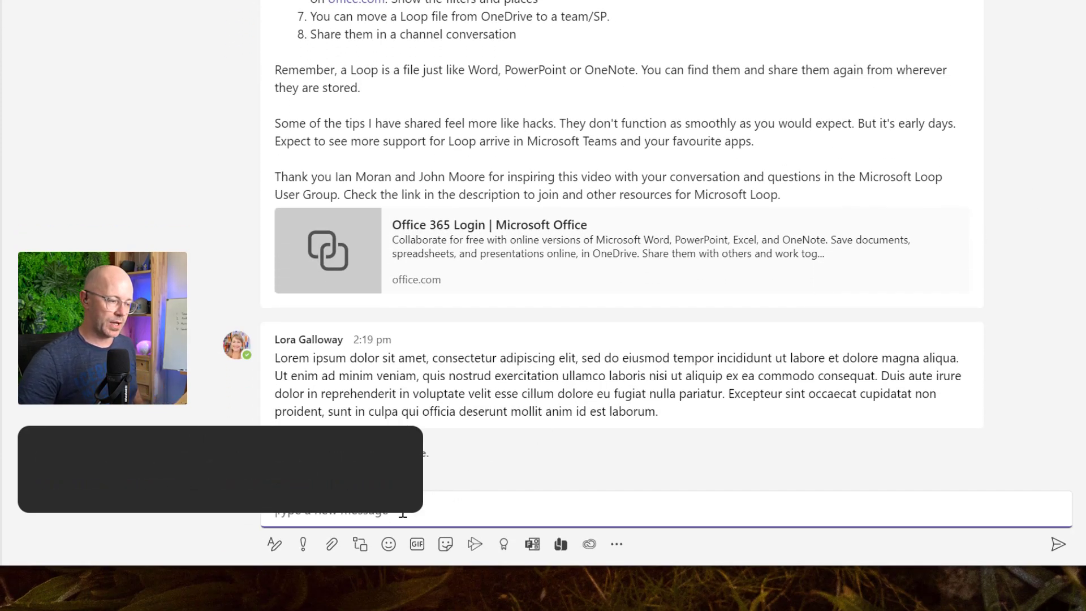
{"action": "key", "text": "ctrl+v"}
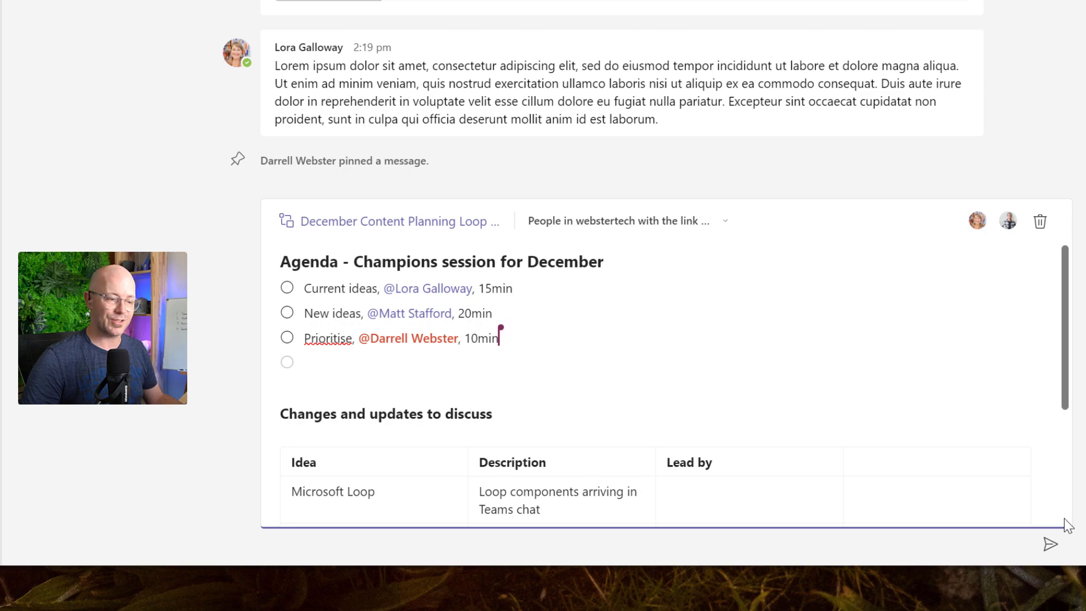
{"action": "left_click", "coordinate": [1051, 549]}
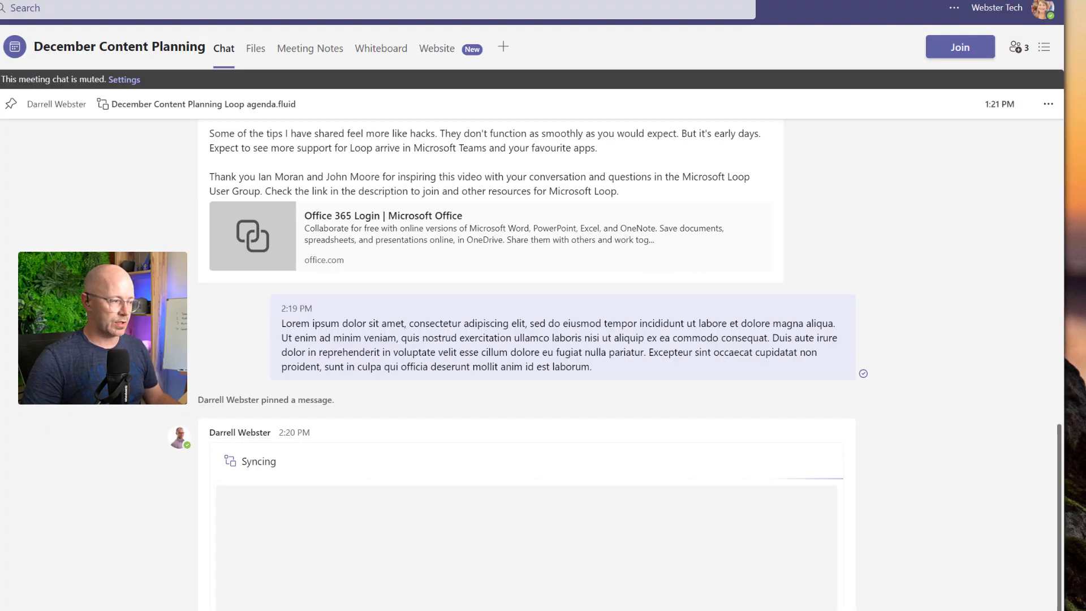
{"action": "scroll", "coordinate": [241, 368], "scroll_direction": "down", "scroll_amount": 2}
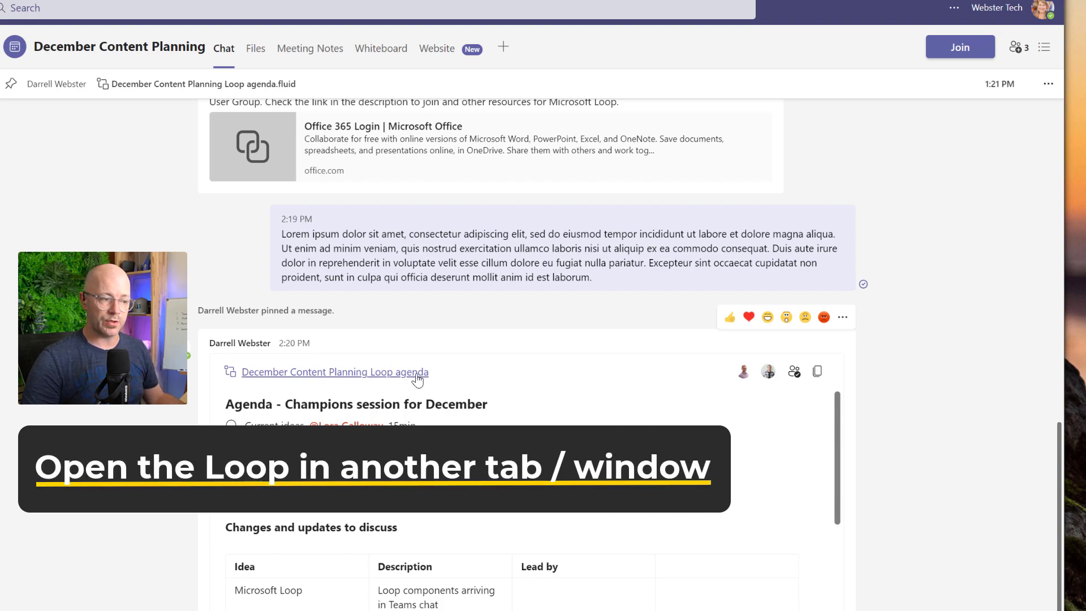
{"action": "left_click", "coordinate": [369, 378]}
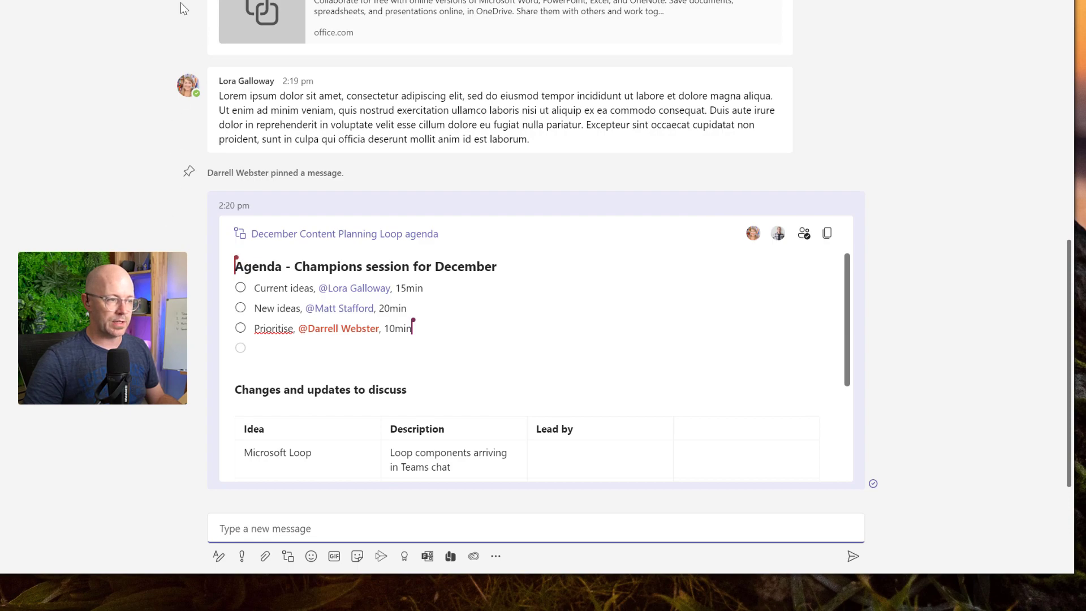
Step: Add a Website tab named 'Loop Notes' that points to the copied Loop agenda link
{"action": "left_click", "coordinate": [828, 236]}
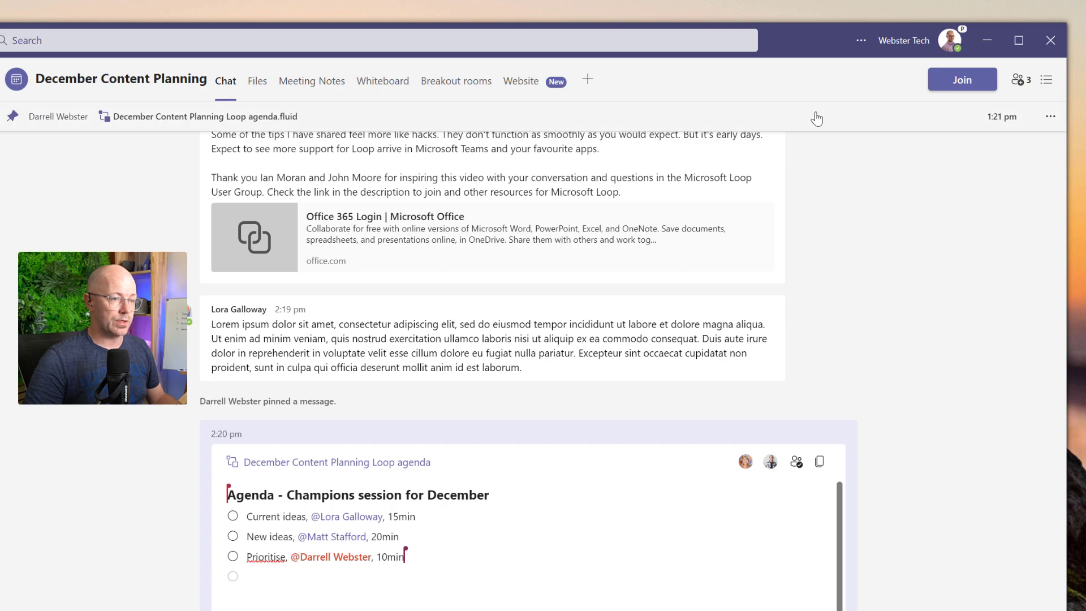
{"action": "left_click", "coordinate": [588, 83]}
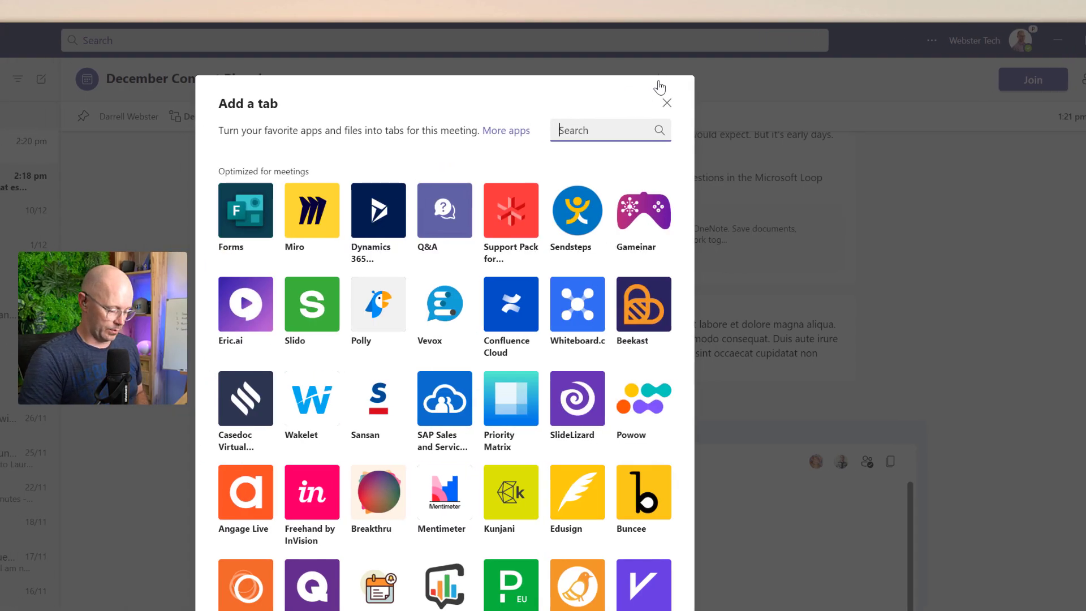
{"action": "type", "text": "webs"}
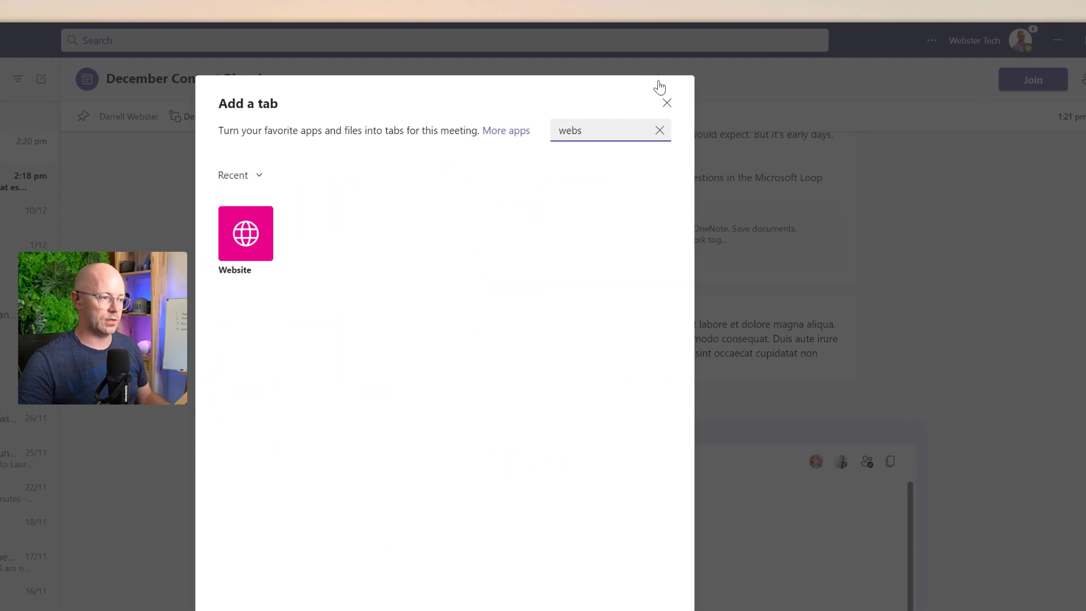
{"action": "left_click", "coordinate": [251, 236]}
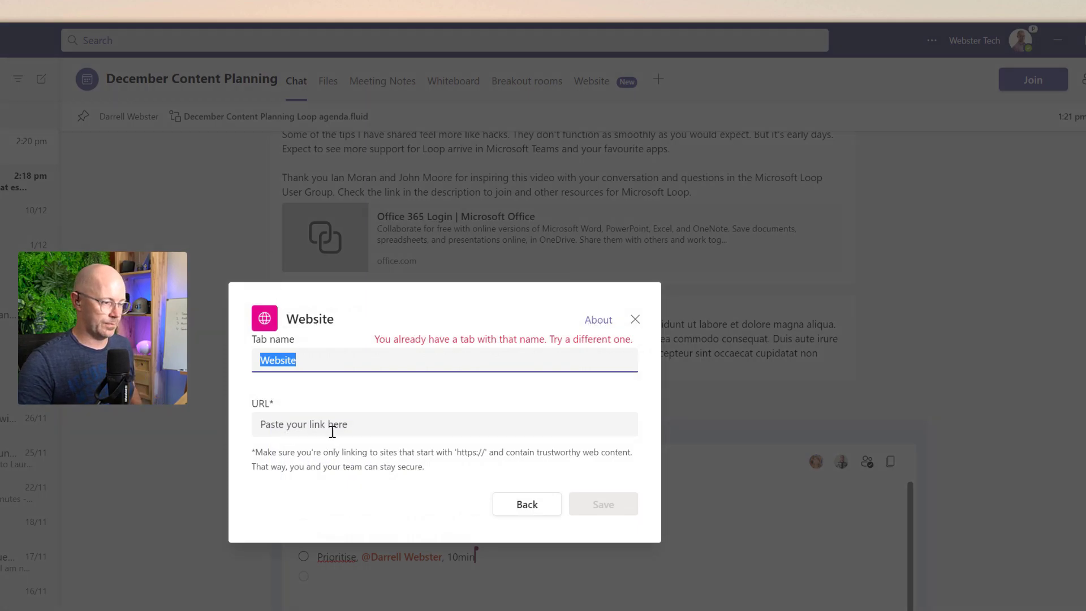
{"action": "left_click", "coordinate": [337, 423]}
{"action": "key", "text": "ctrl+v"}
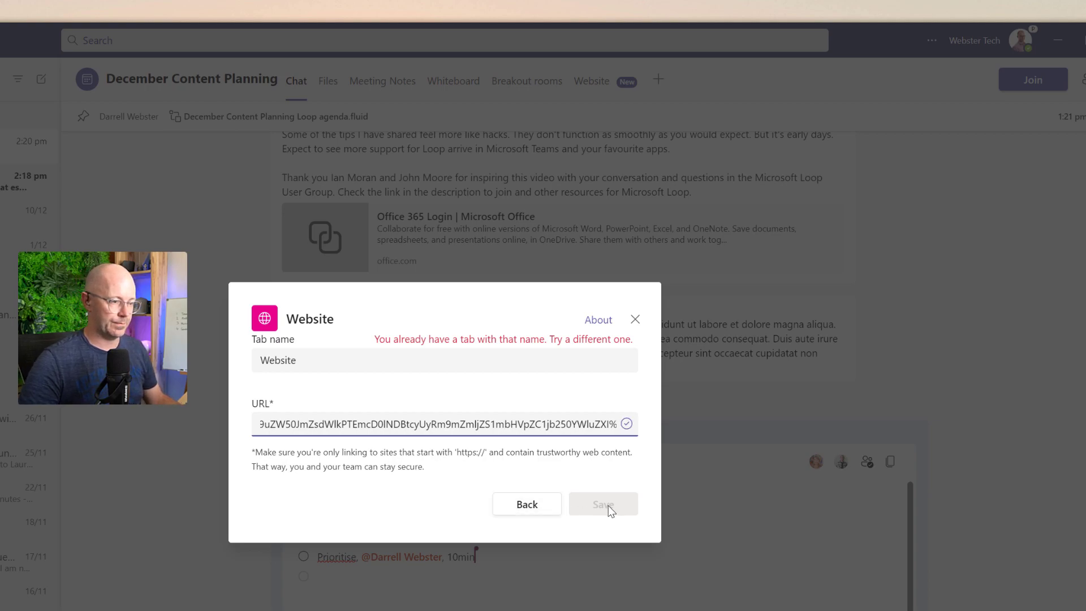
{"action": "left_click_drag", "start_coordinate": [314, 363], "coordinate": [192, 355]}
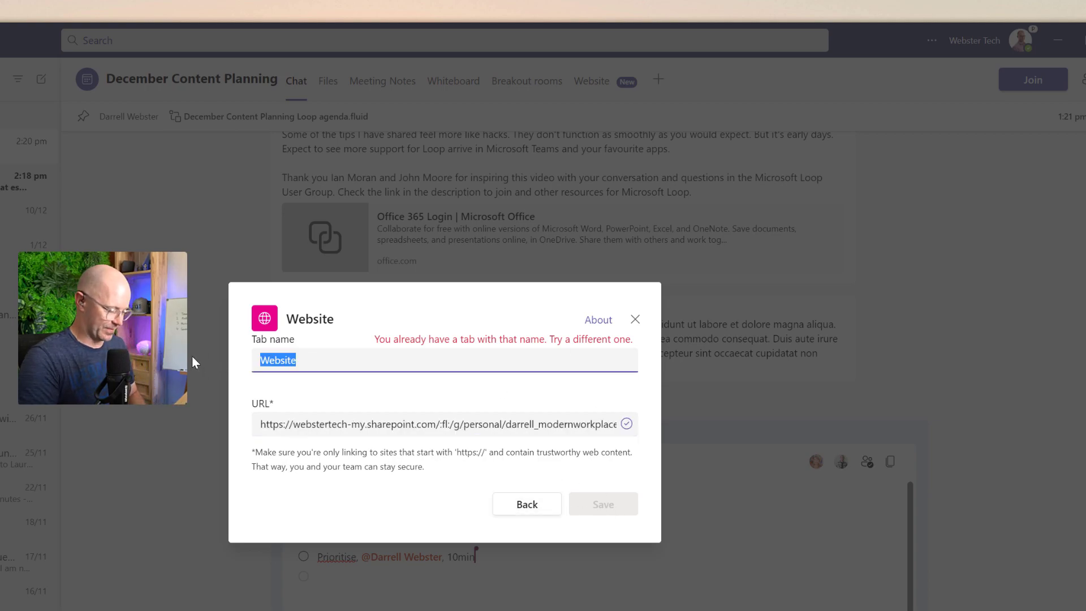
{"action": "type", "text": "Loop Notes"}
{"action": "left_click", "coordinate": [604, 506]}
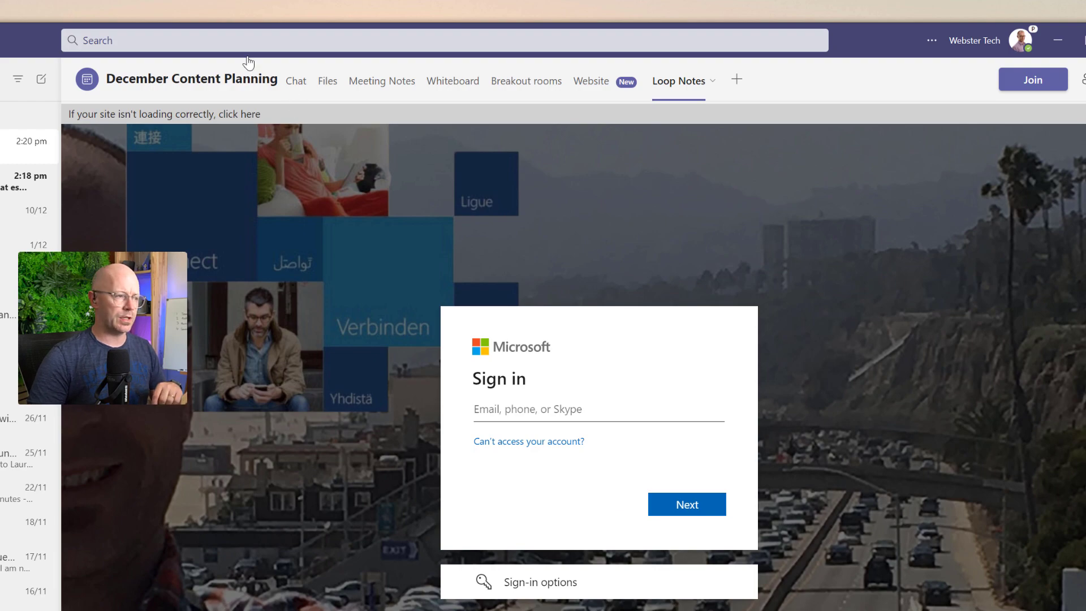
Step: Go back to the meeting chat and copy the Loop agenda component's link
{"action": "left_click", "coordinate": [297, 88]}
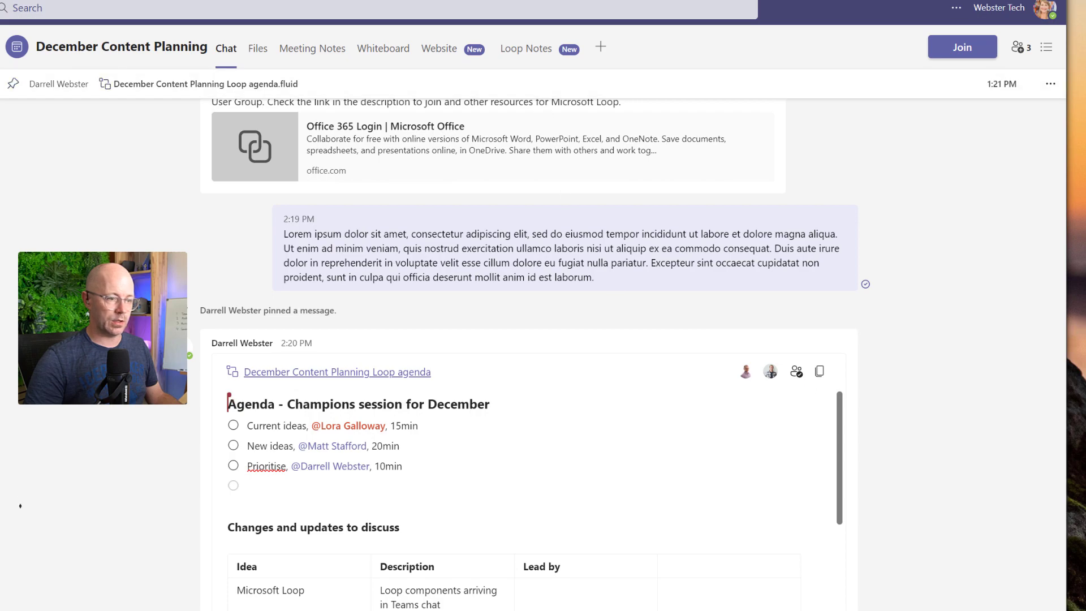
{"action": "left_click", "coordinate": [821, 372]}
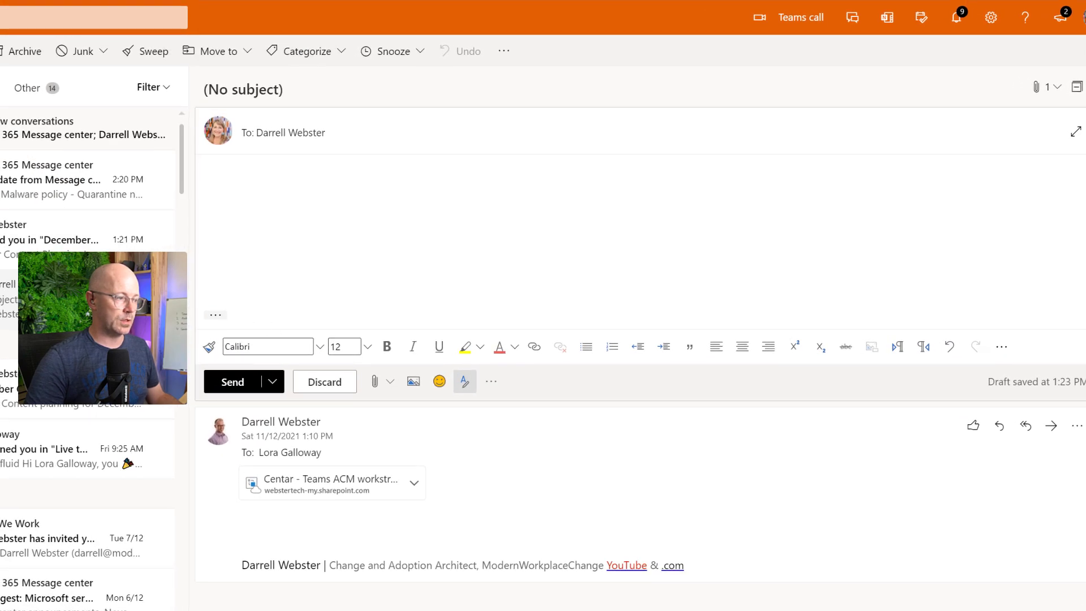
Step: Address the email to the main recipient and add a second contact on Cc
{"action": "left_click", "coordinate": [213, 242]}
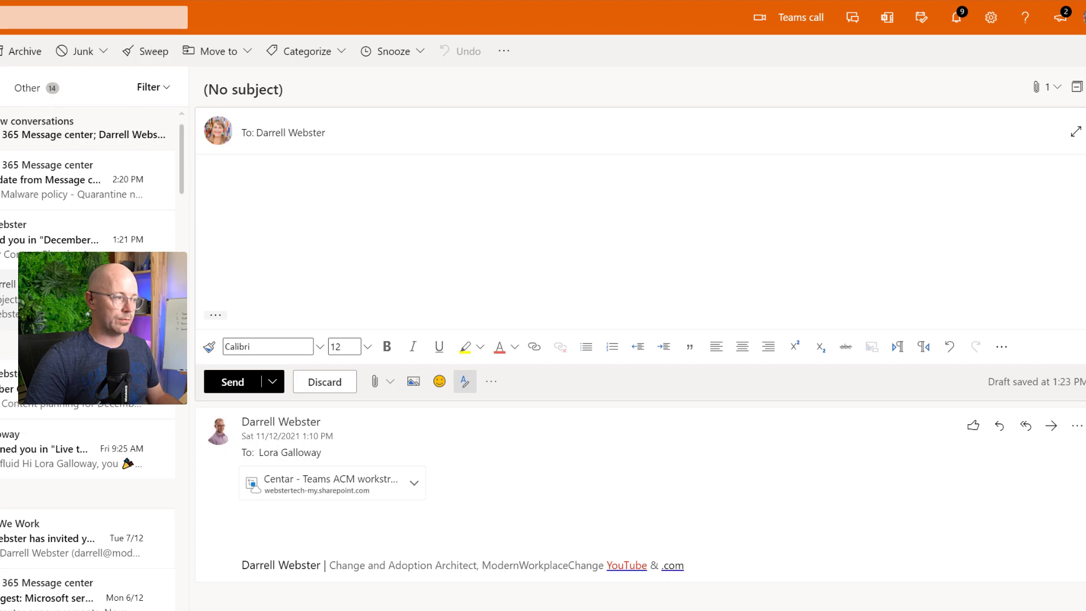
{"action": "type", "text": "n"}
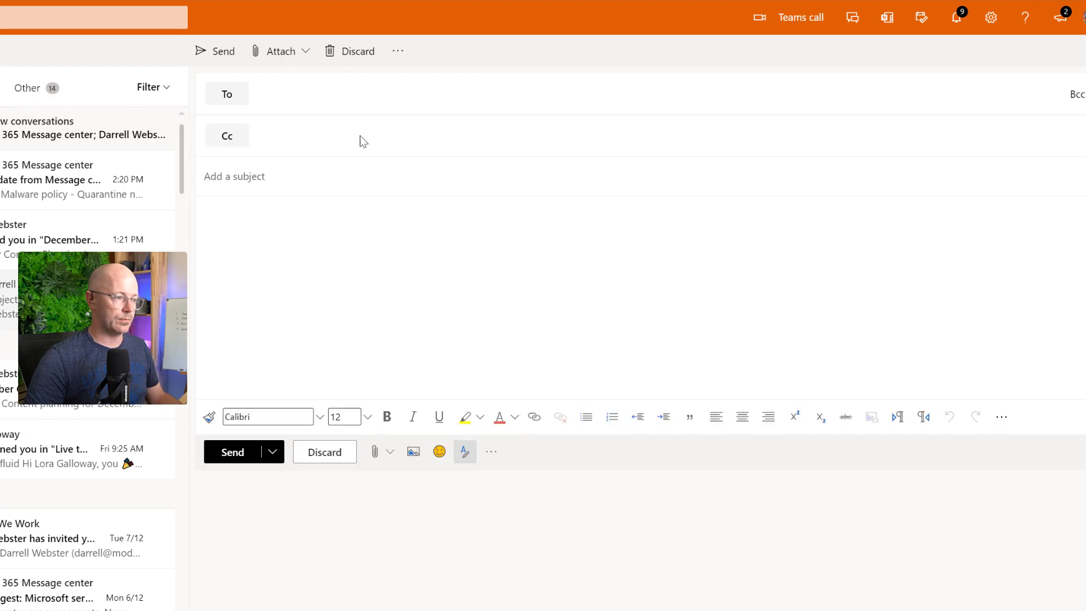
{"action": "type", "text": "dar"}
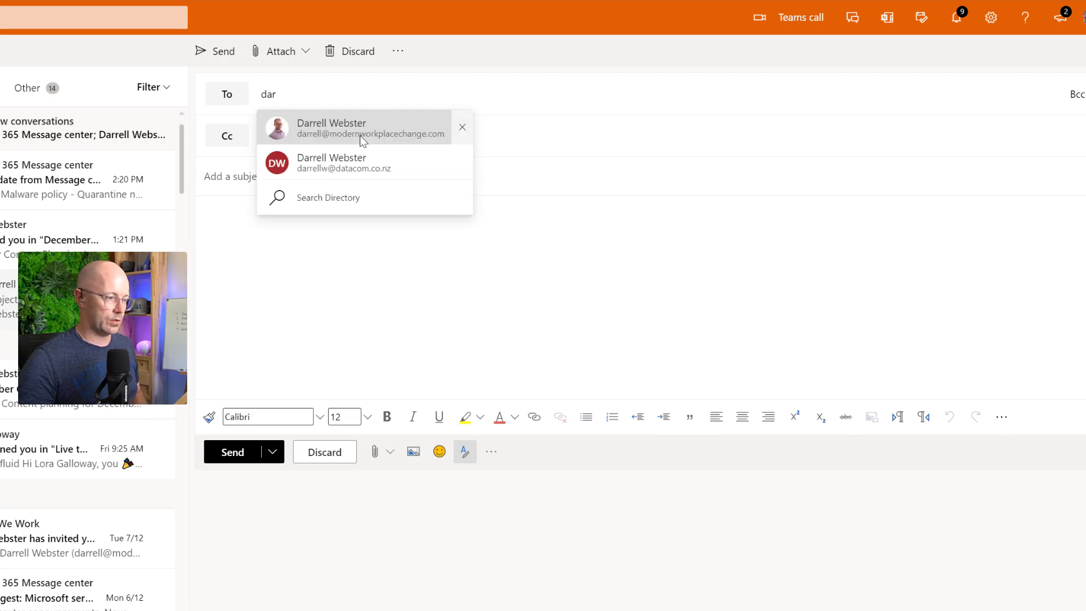
{"action": "key", "text": "Return"}
{"action": "left_click", "coordinate": [310, 144]}
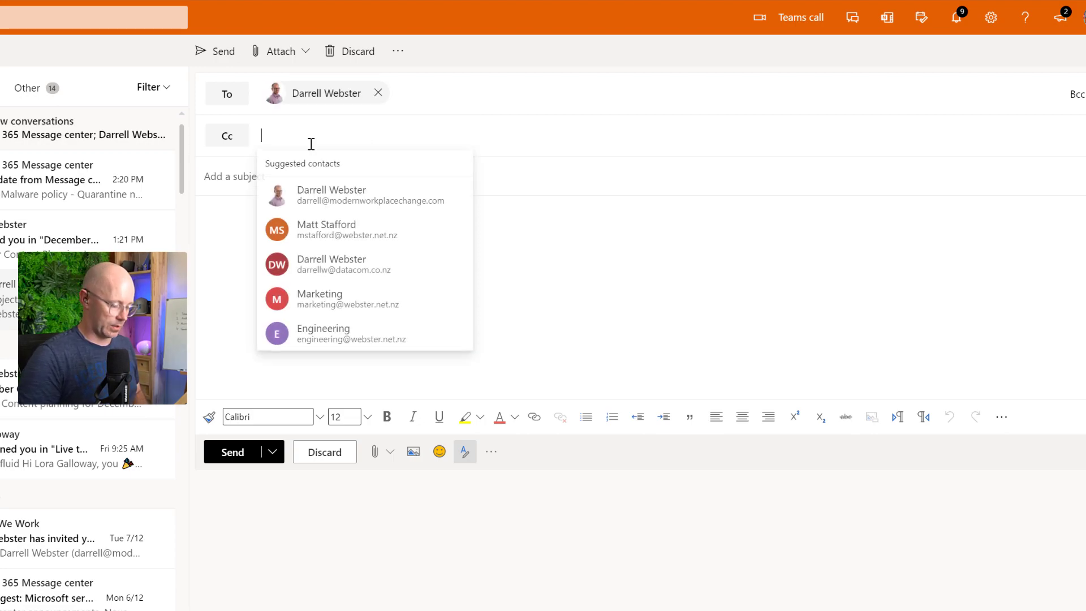
{"action": "type", "text": "matt"}
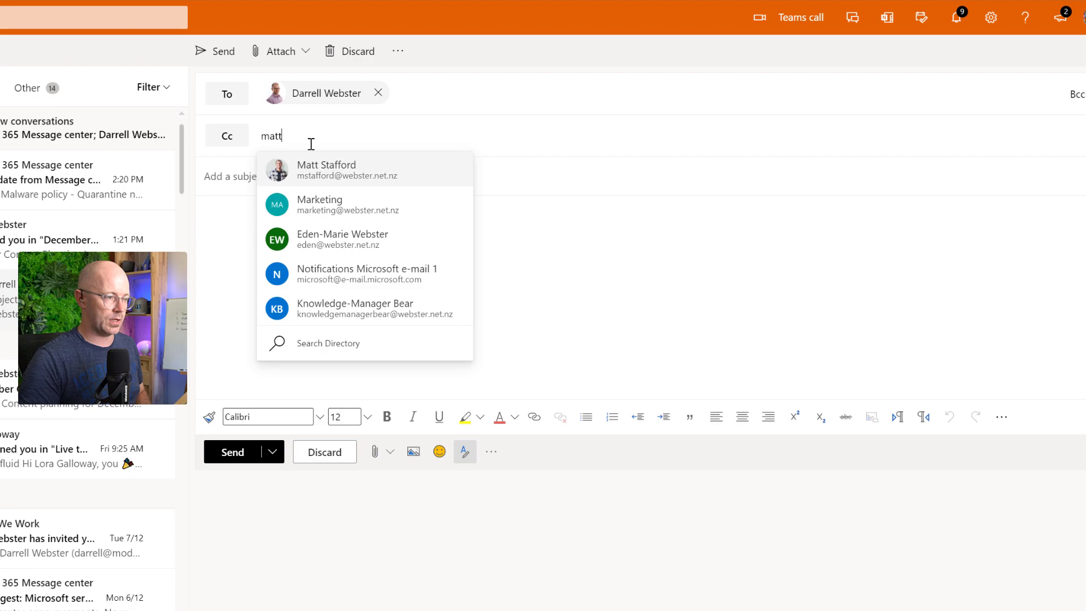
{"action": "left_click", "coordinate": [351, 172]}
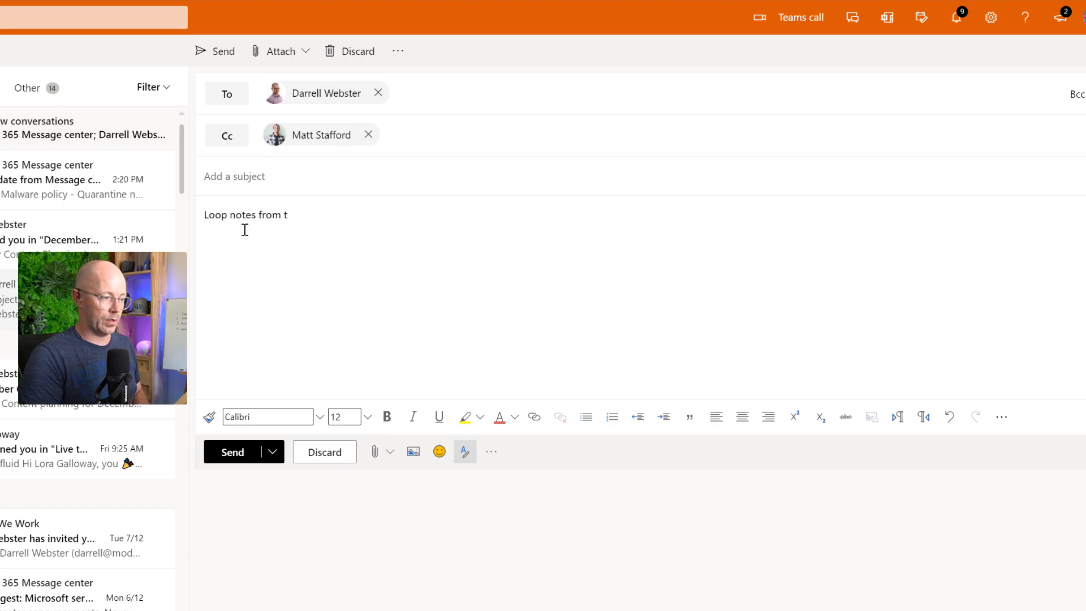
Step: Finish the body line 'Loop notes from our meeting' and paste the Loop file link below it
{"action": "type", "text": "meeting"}
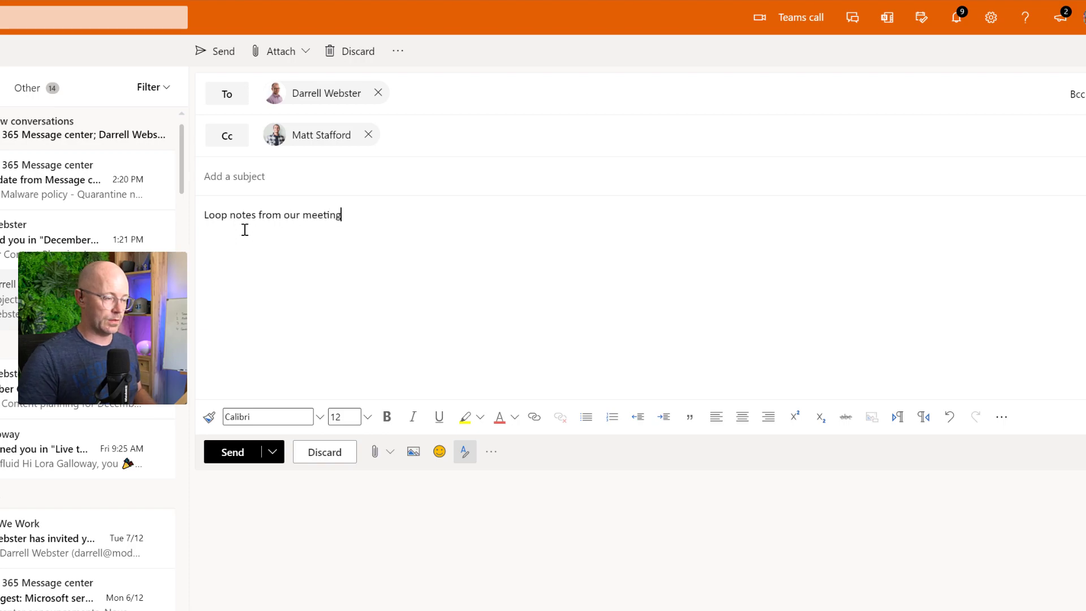
{"action": "left_click_drag", "start_coordinate": [343, 212], "coordinate": [213, 216]}
{"action": "left_click", "coordinate": [376, 220]}
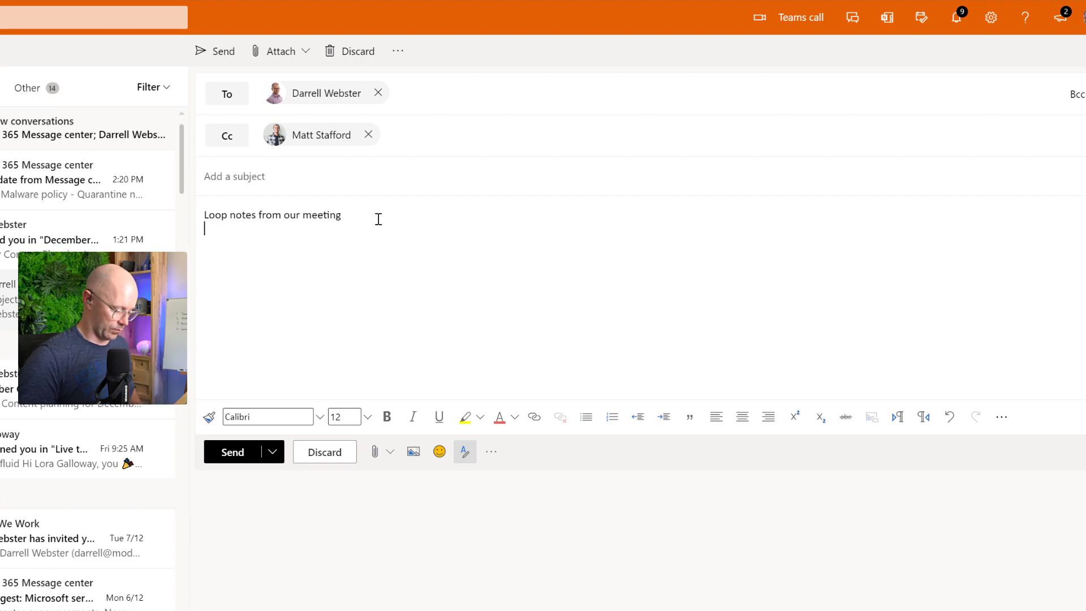
{"action": "key", "text": "Return"}
{"action": "key", "text": "ctrl+v"}
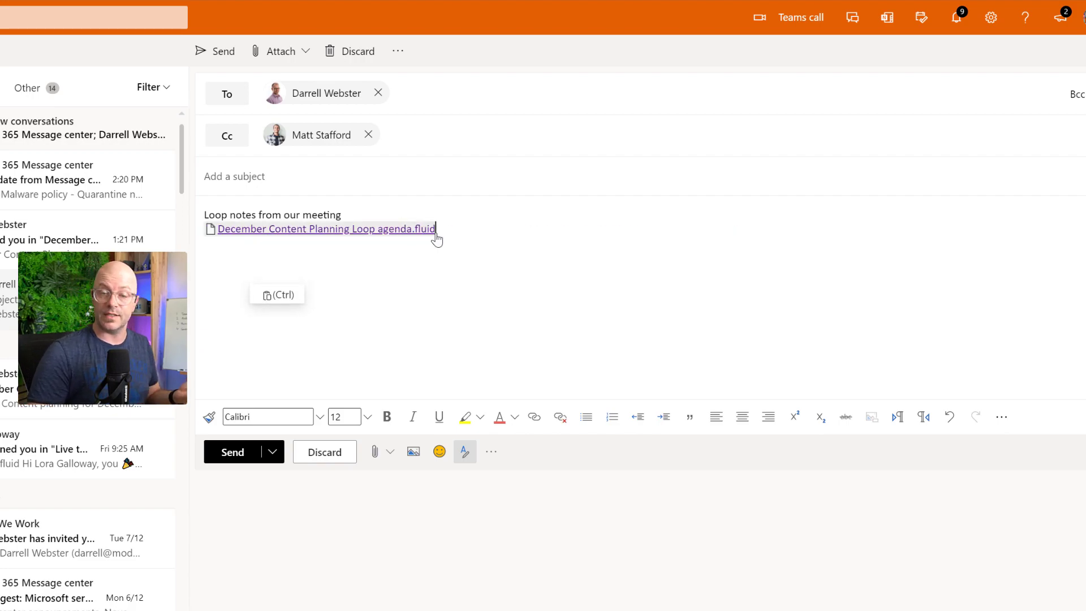
Step: Turn 'Loop notes from our meeting' into a hyperlink to the Loop agenda, then choose Browse cloud locations
{"action": "left_click_drag", "start_coordinate": [359, 210], "coordinate": [202, 219]}
{"action": "key", "text": "ctrl+k"}
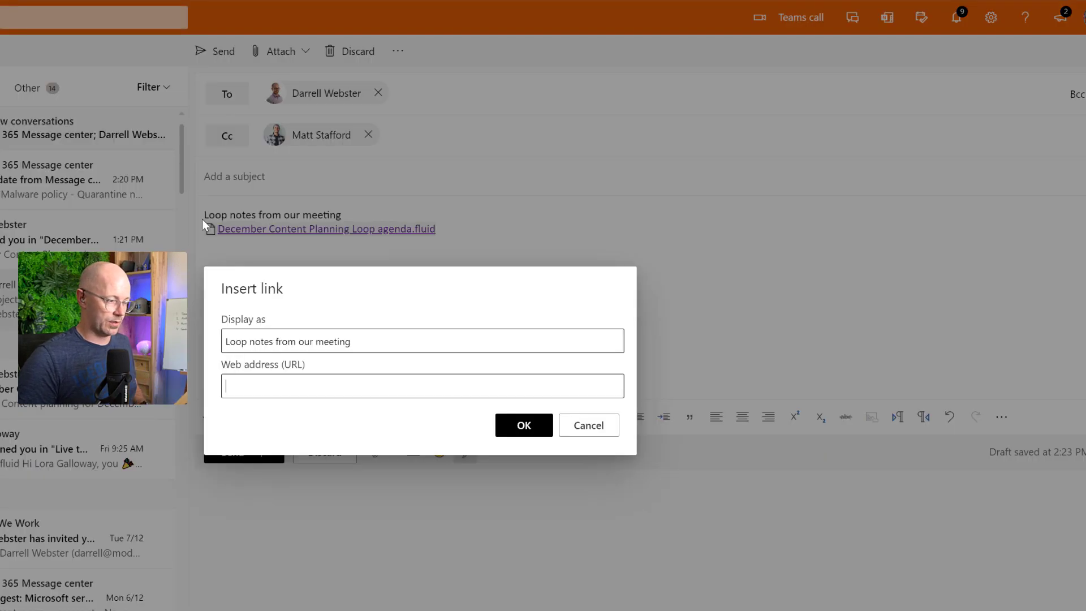
{"action": "key", "text": "ctrl+v"}
{"action": "key", "text": "Return"}
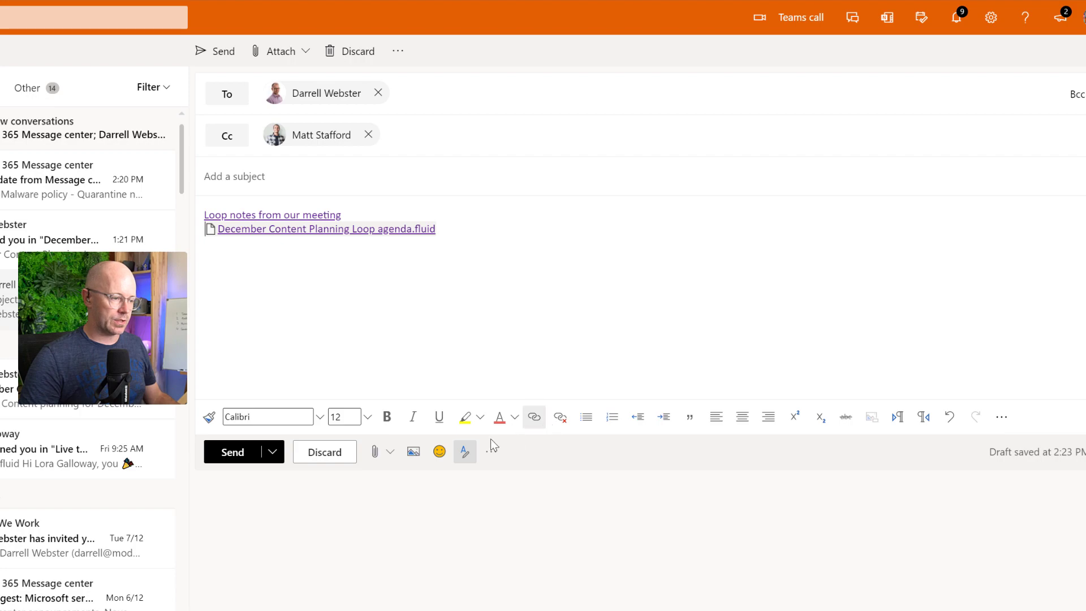
{"action": "left_click", "coordinate": [390, 452]}
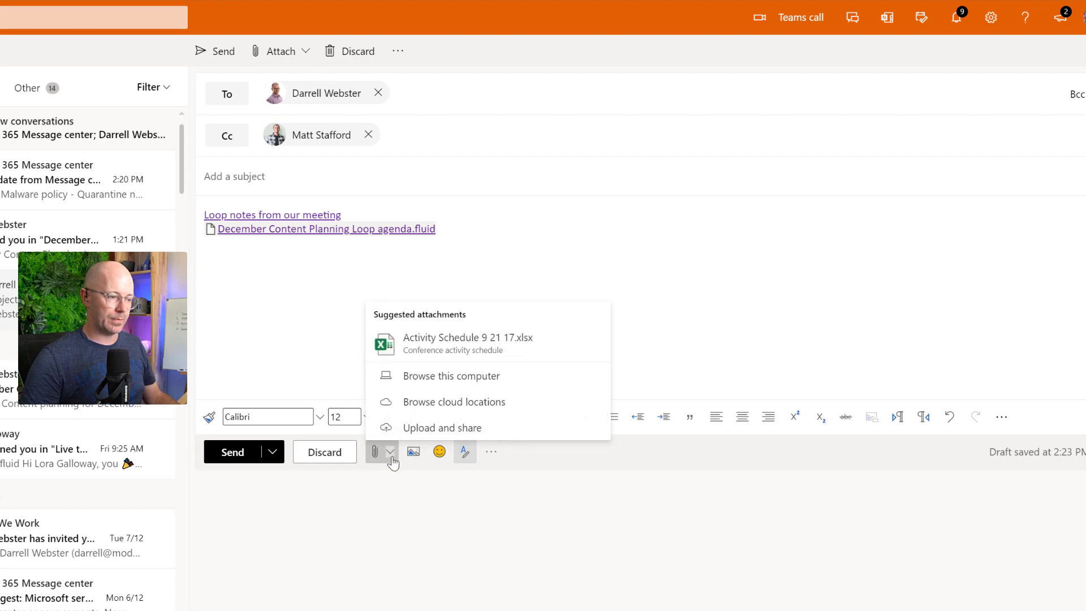
{"action": "left_click", "coordinate": [443, 402]}
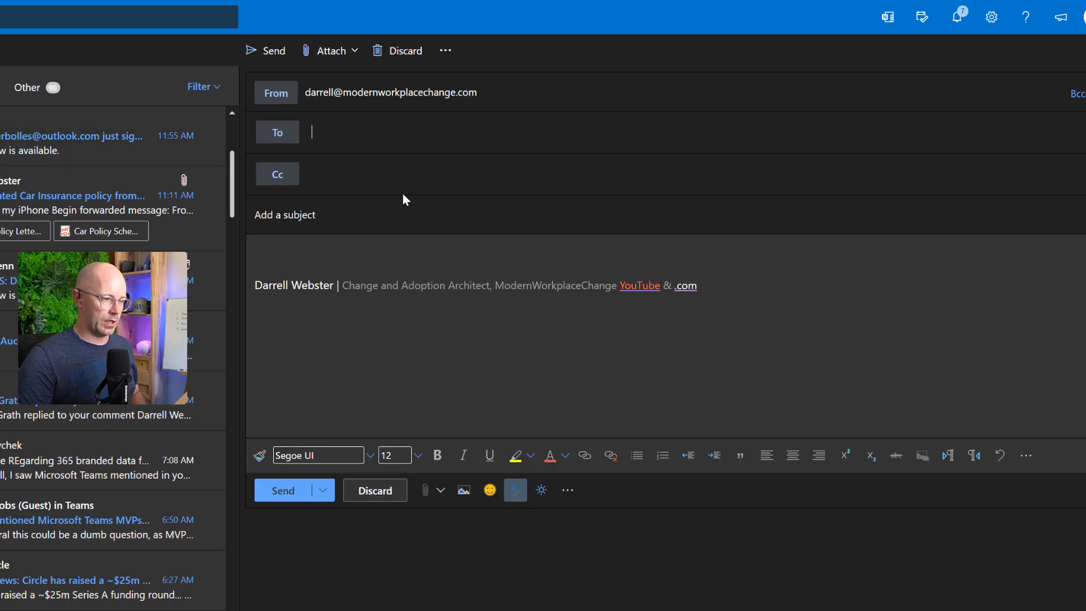
Step: Add two colleagues as To recipients and open the OneDrive cloud file picker
{"action": "type", "text": "lor"}
{"action": "key", "text": "Return"}
{"action": "type", "text": "matt"}
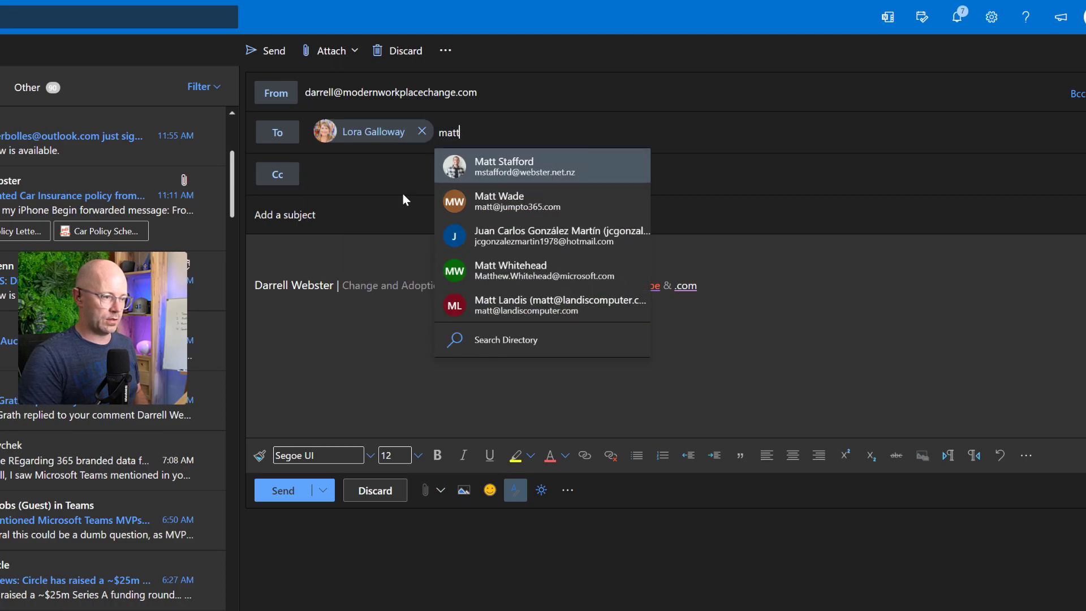
{"action": "key", "text": "Return"}
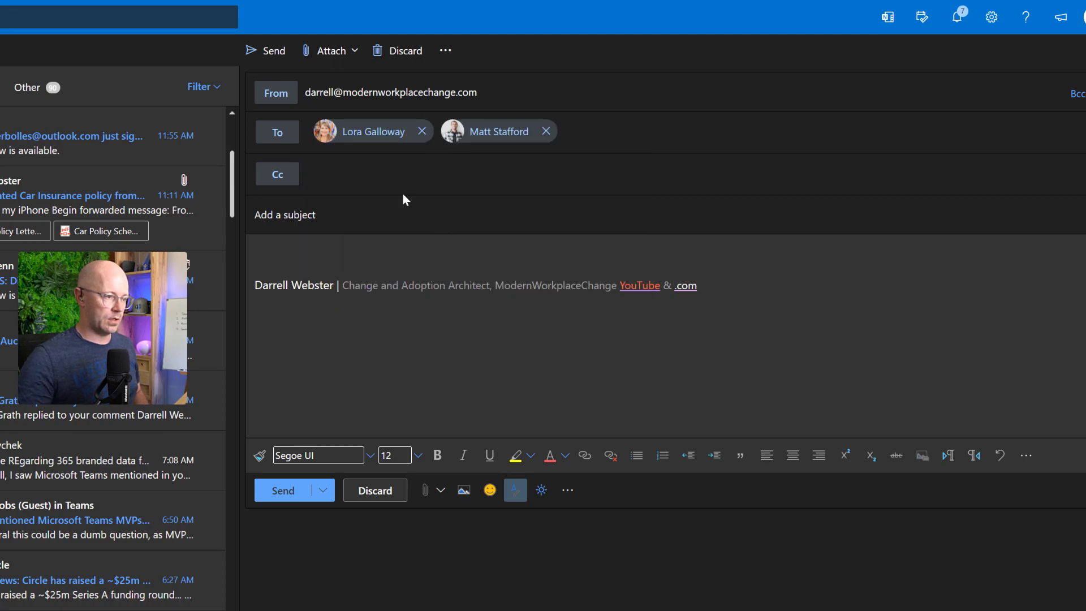
{"action": "left_click", "coordinate": [439, 491]}
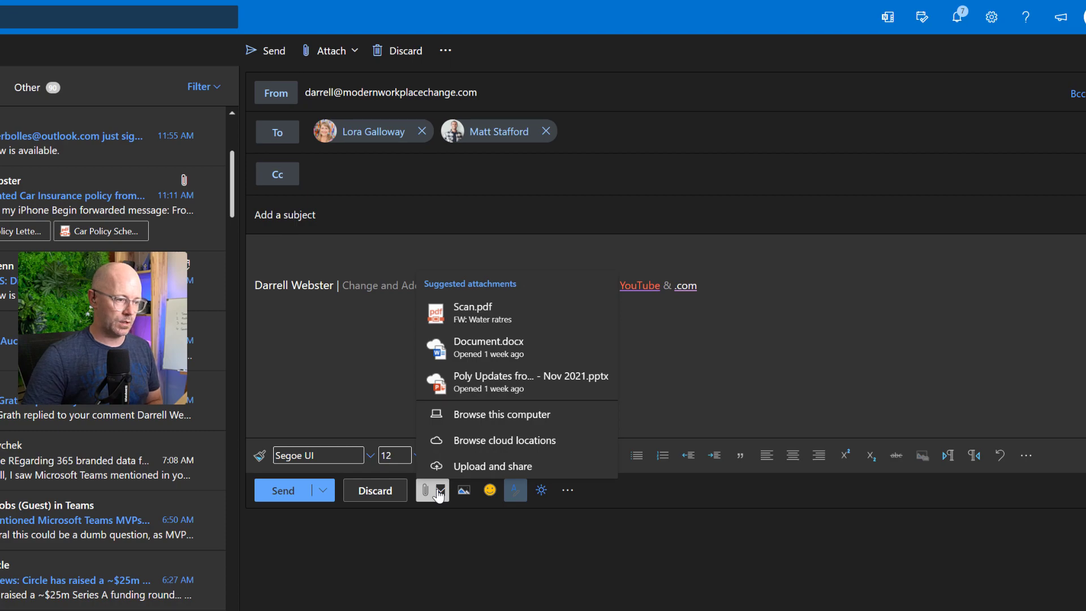
{"action": "left_click", "coordinate": [506, 447]}
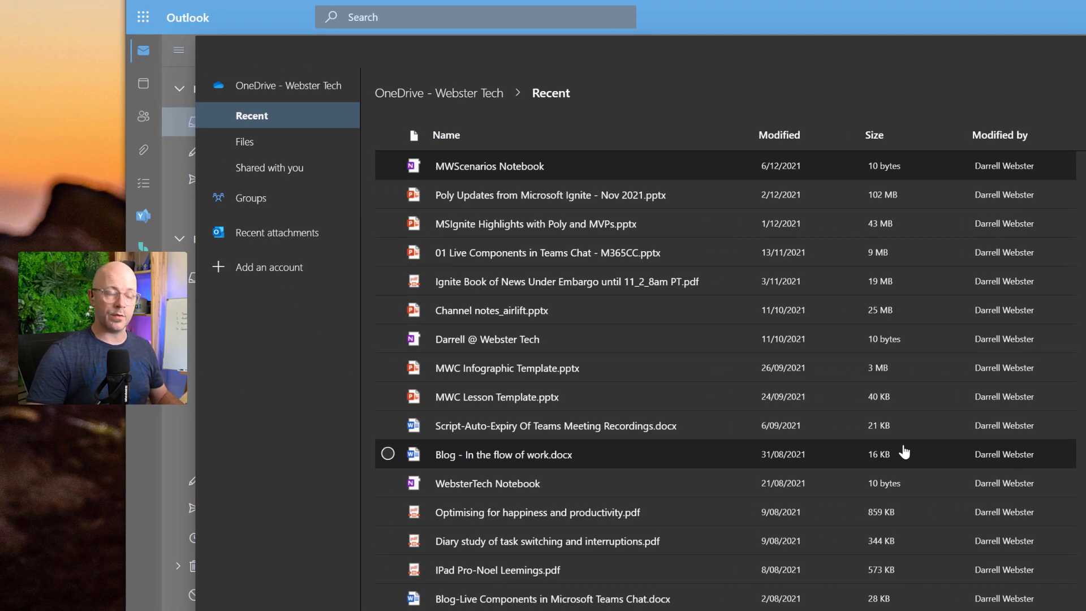
Step: Attach December Content Planning Loop agenda.fluid from OneDrive's Microsoft Teams Chat Files folder
{"action": "left_click", "coordinate": [248, 141]}
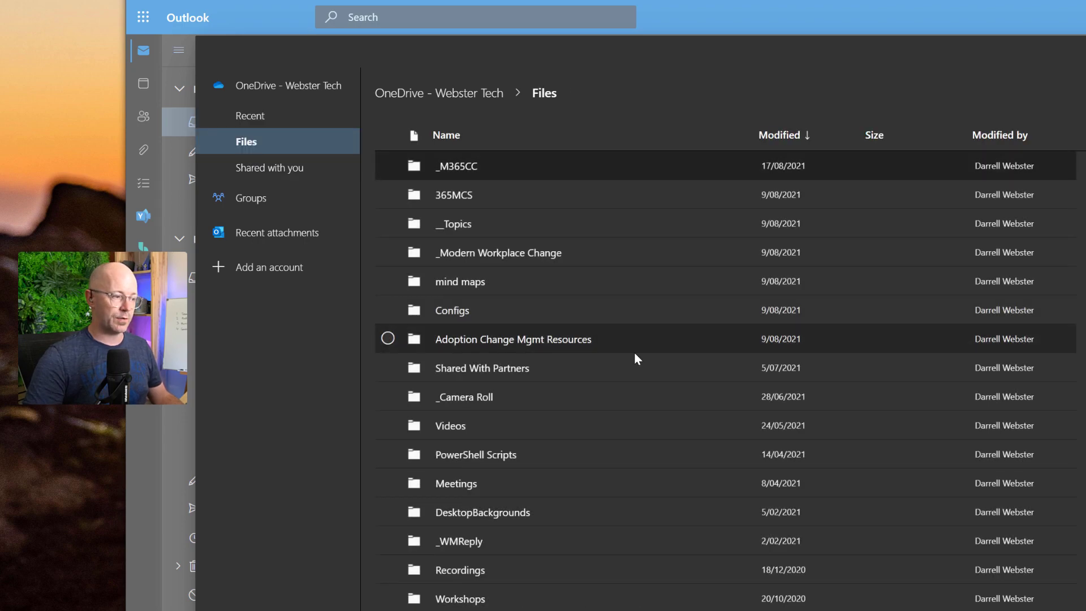
{"action": "scroll", "coordinate": [604, 383], "scroll_direction": "down", "scroll_amount": 1}
{"action": "scroll", "coordinate": [605, 385], "scroll_direction": "down", "scroll_amount": 10}
{"action": "scroll", "coordinate": [603, 386], "scroll_direction": "down", "scroll_amount": 4}
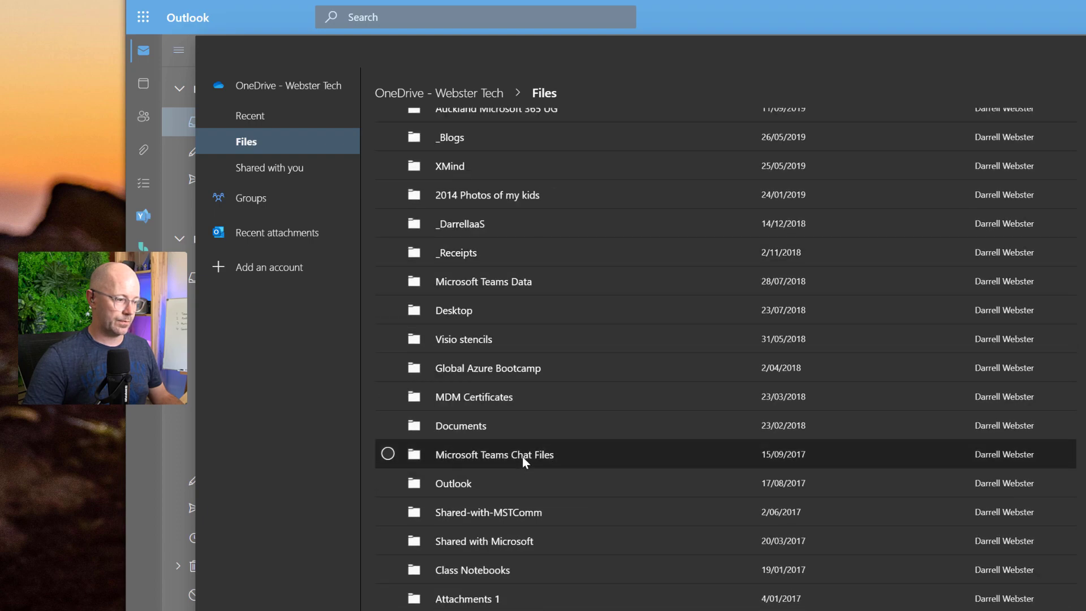
{"action": "left_click", "coordinate": [522, 456]}
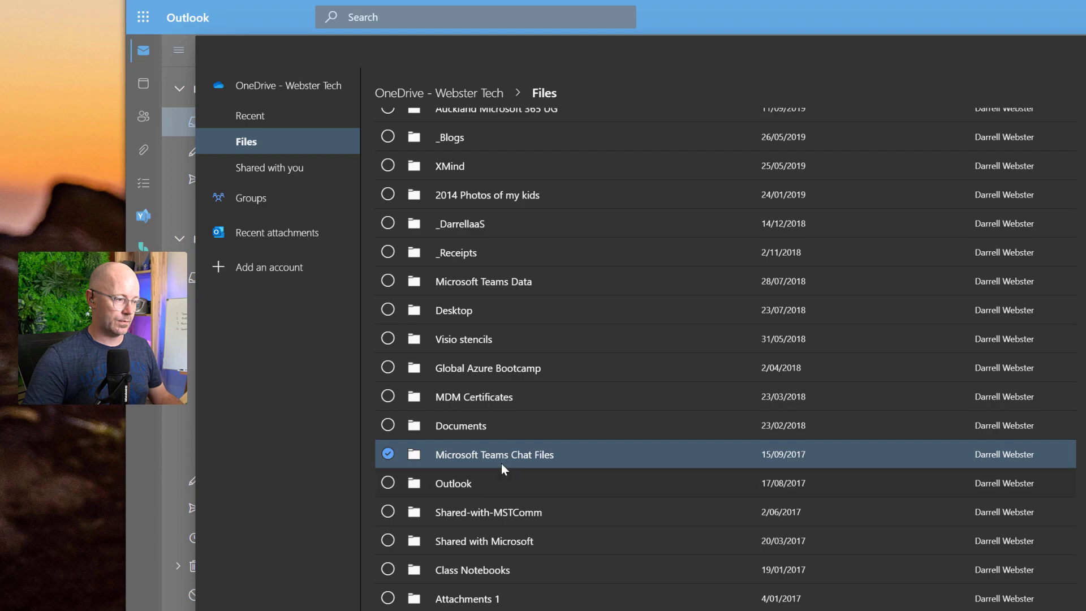
{"action": "left_click", "coordinate": [506, 453]}
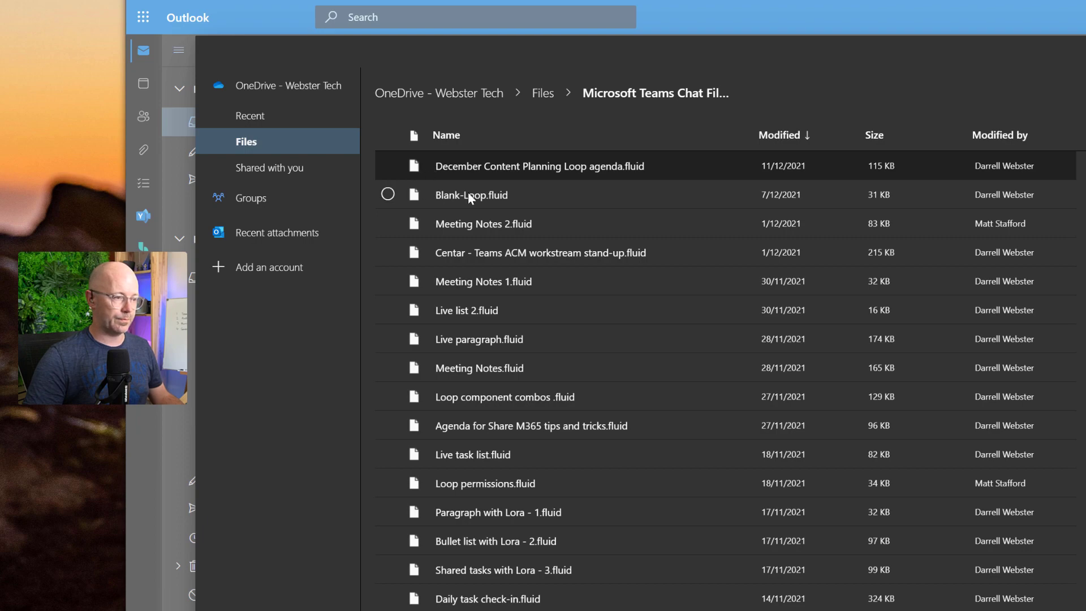
{"action": "left_click", "coordinate": [387, 165]}
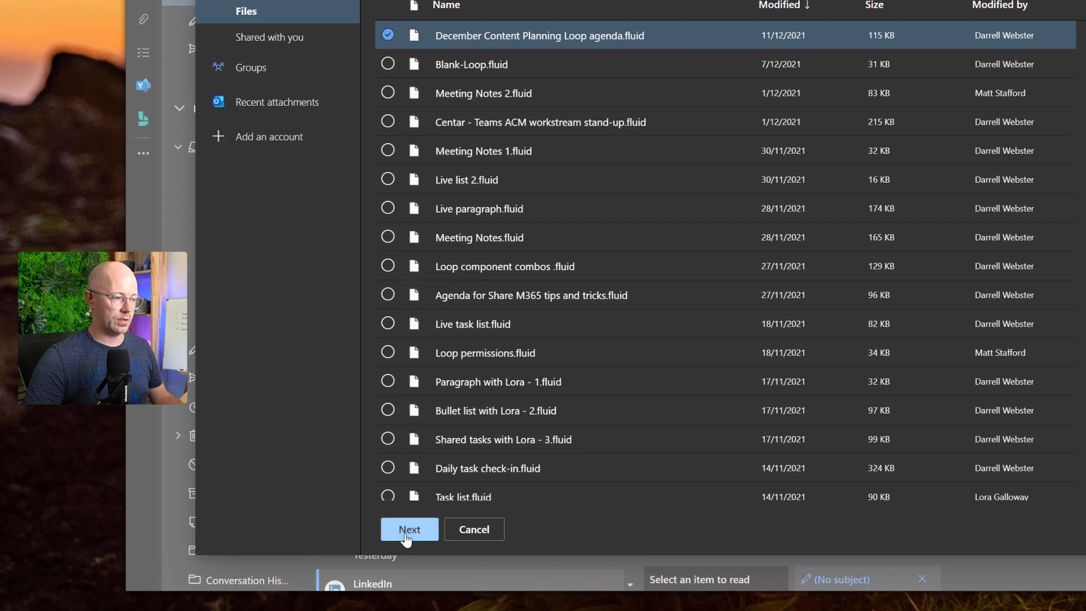
{"action": "left_click", "coordinate": [409, 530]}
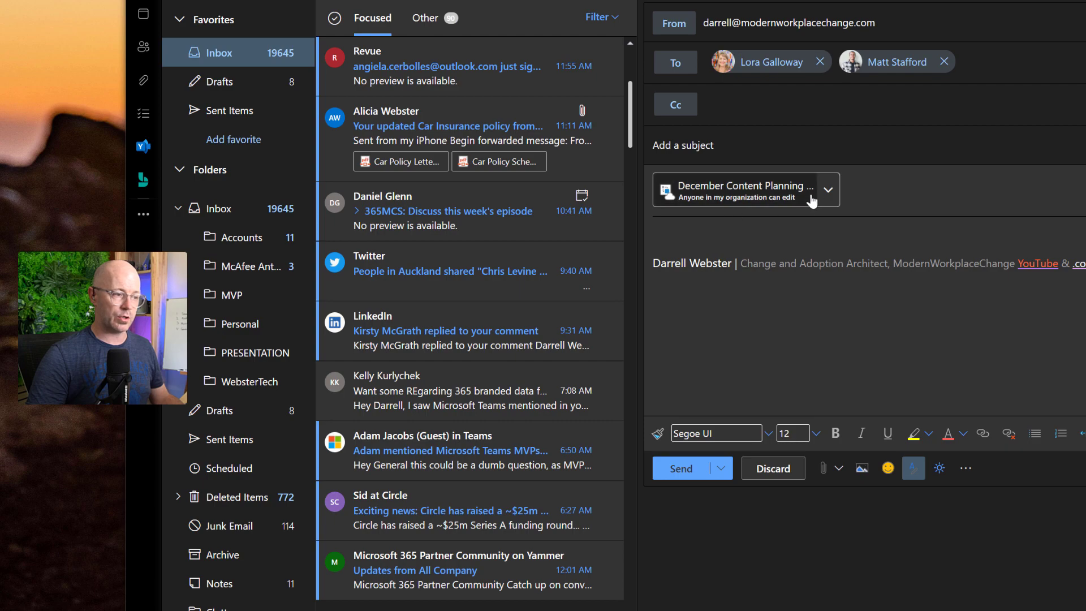
Step: Leave the attachment's access unchanged and send the message without a subject
{"action": "left_click", "coordinate": [828, 190]}
{"action": "mouse_move", "coordinate": [765, 247]}
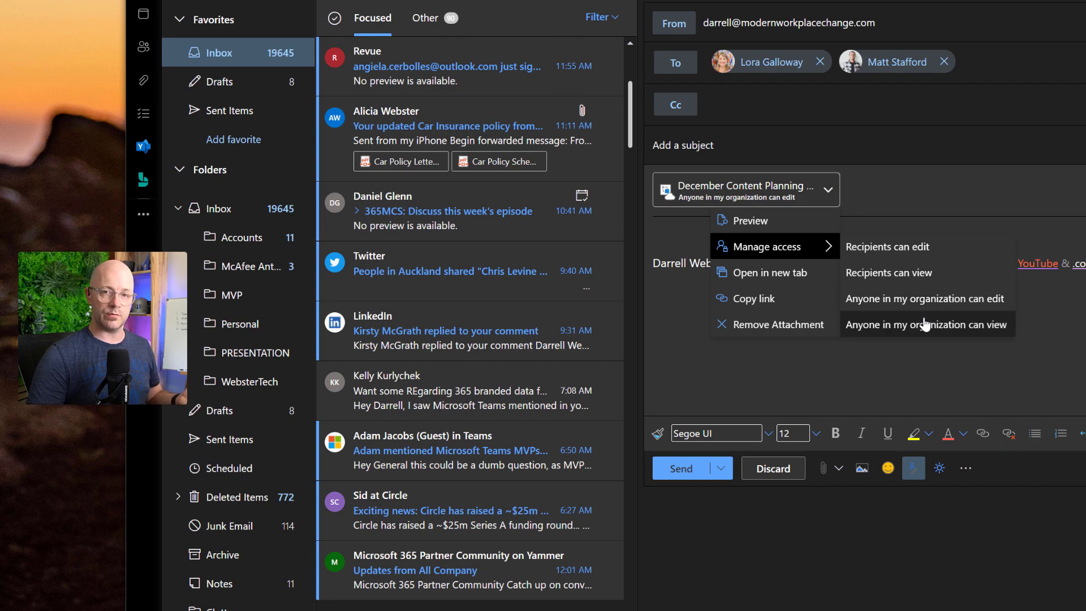
{"action": "left_click", "coordinate": [769, 384]}
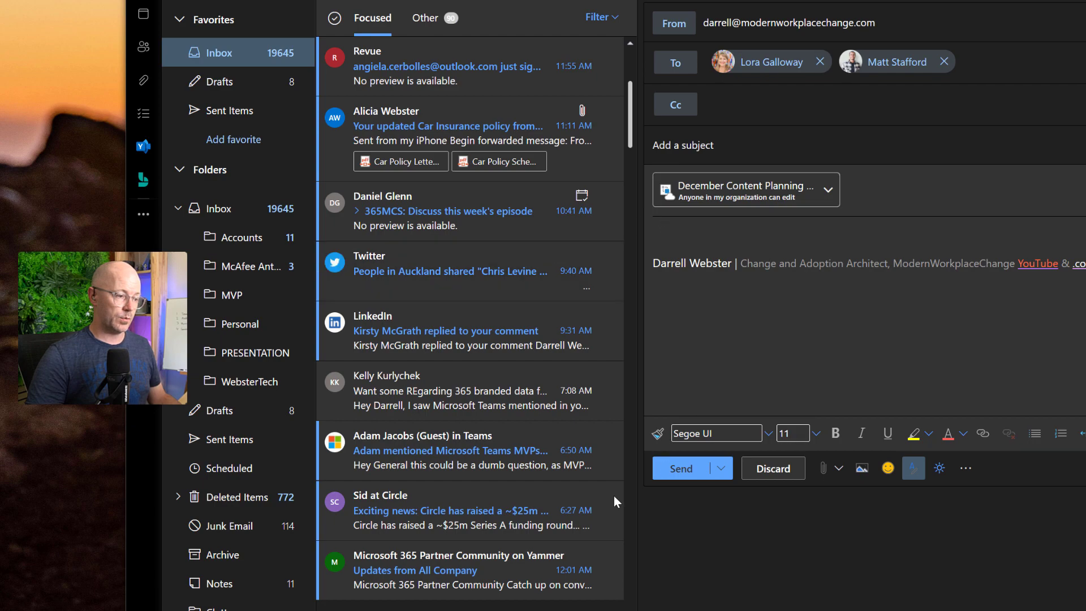
{"action": "left_click", "coordinate": [681, 469]}
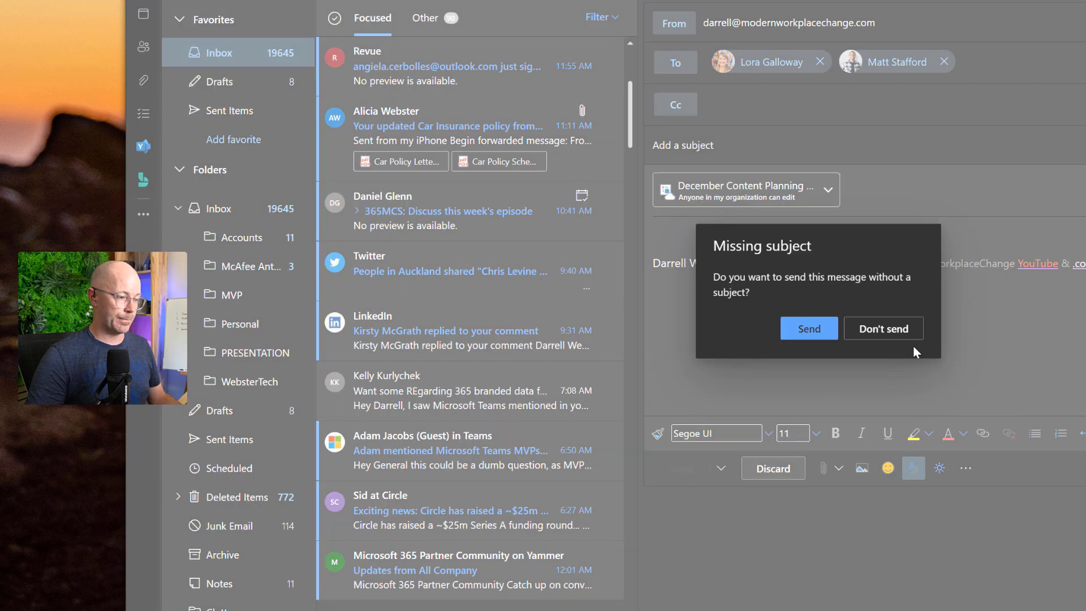
{"action": "left_click", "coordinate": [808, 330]}
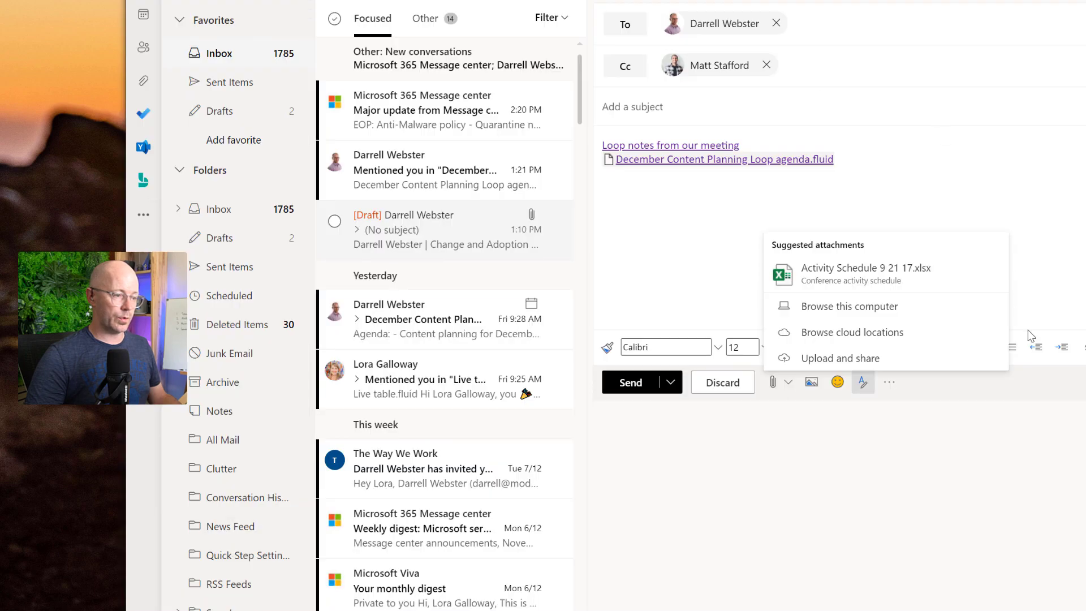
Step: Refresh the inbox and open the new '(No subject)' message with the December Content Planning attachment
{"action": "left_click", "coordinate": [654, 62]}
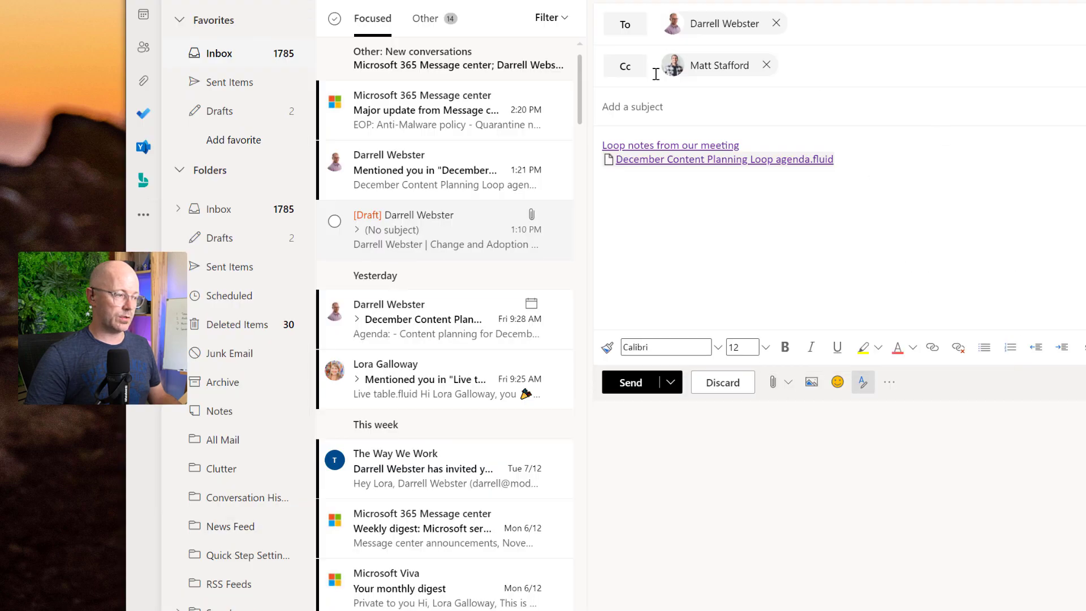
{"action": "left_click", "coordinate": [234, 61]}
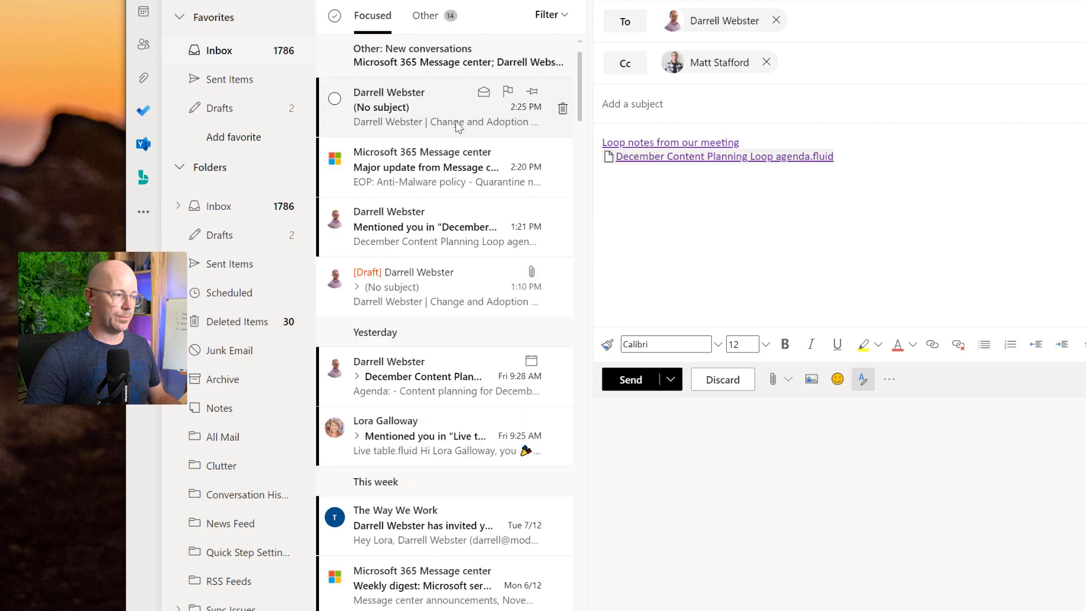
{"action": "left_click", "coordinate": [458, 127]}
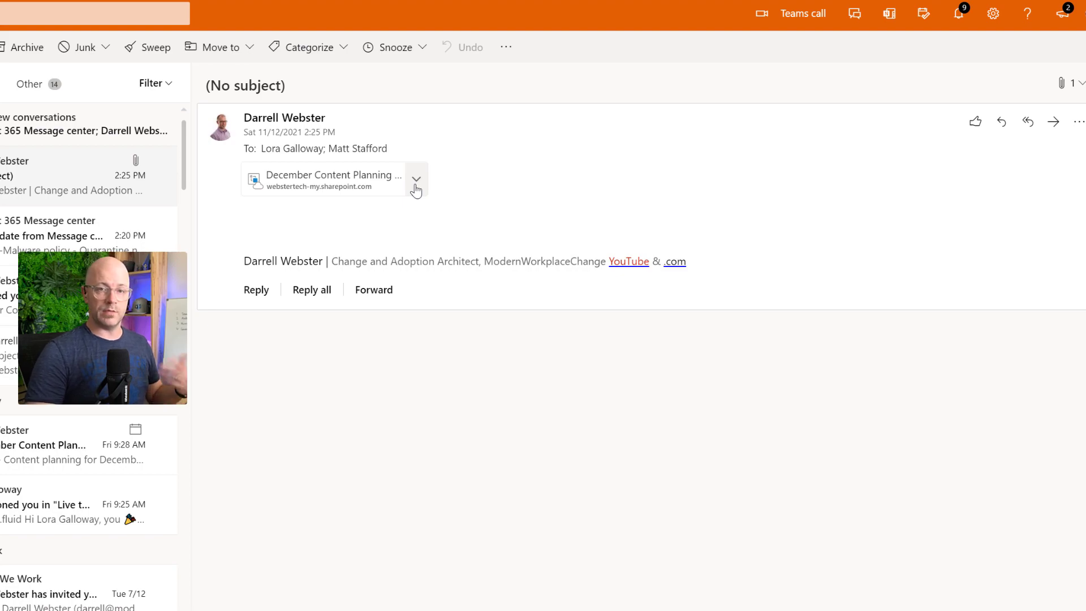
Step: Open the December Content Planning Loop agenda attachment from Outlook in a new browser tab
{"action": "left_click", "coordinate": [316, 191]}
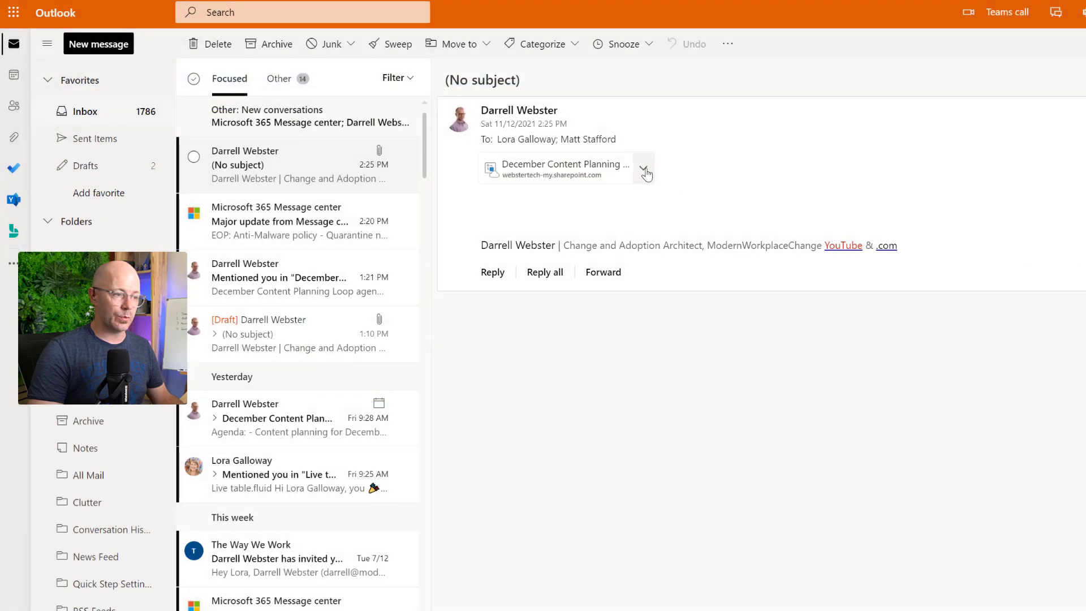
{"action": "left_click", "coordinate": [643, 170]}
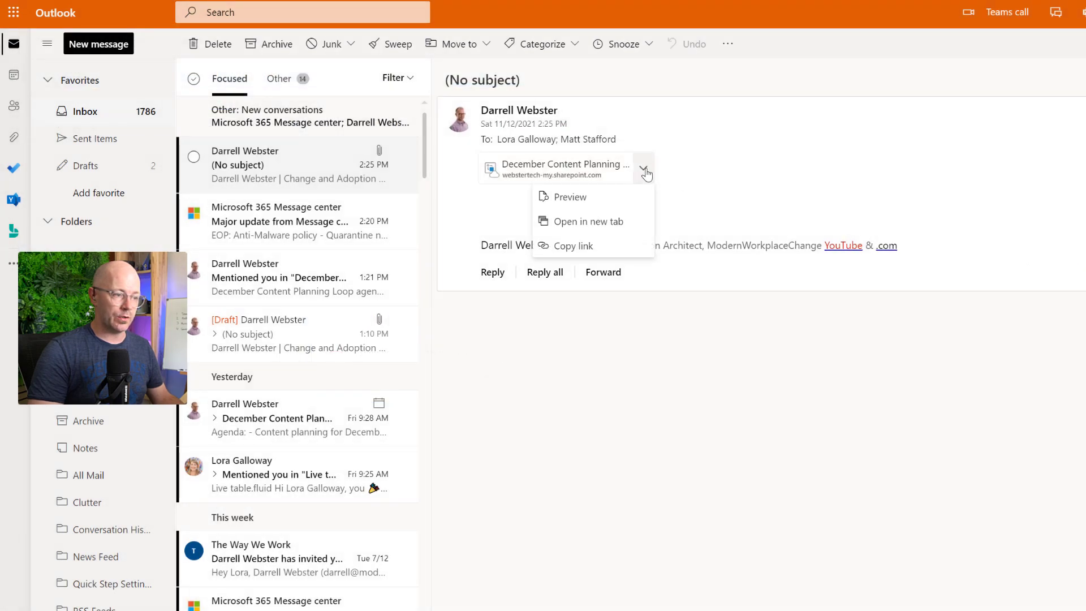
{"action": "left_click", "coordinate": [597, 235]}
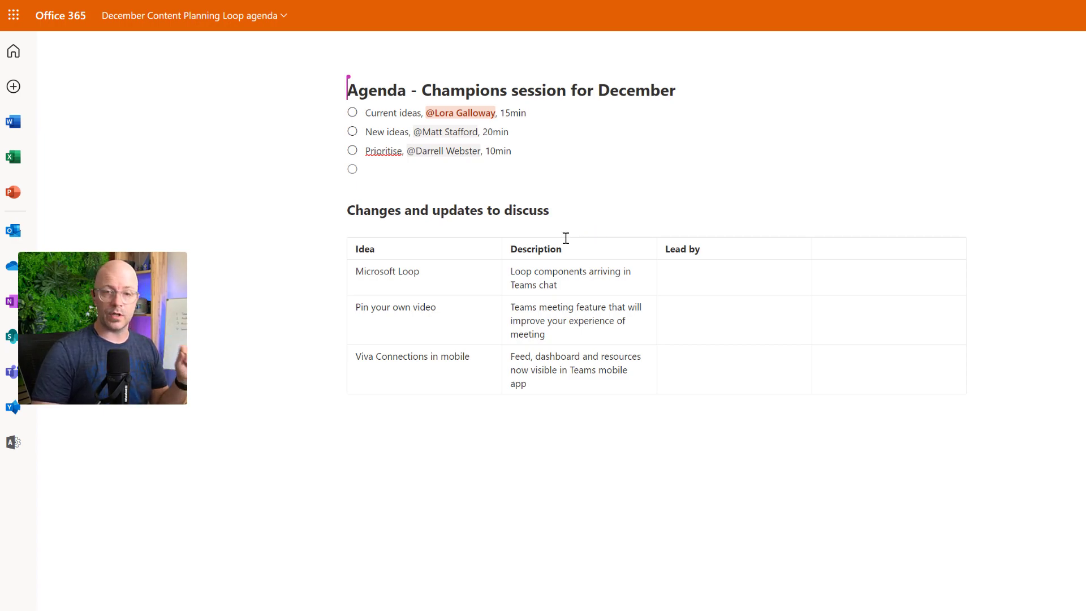
Step: Review the agenda's three timed items and the 'Changes and updates to discuss' table
{"action": "mouse_move", "coordinate": [503, 231]}
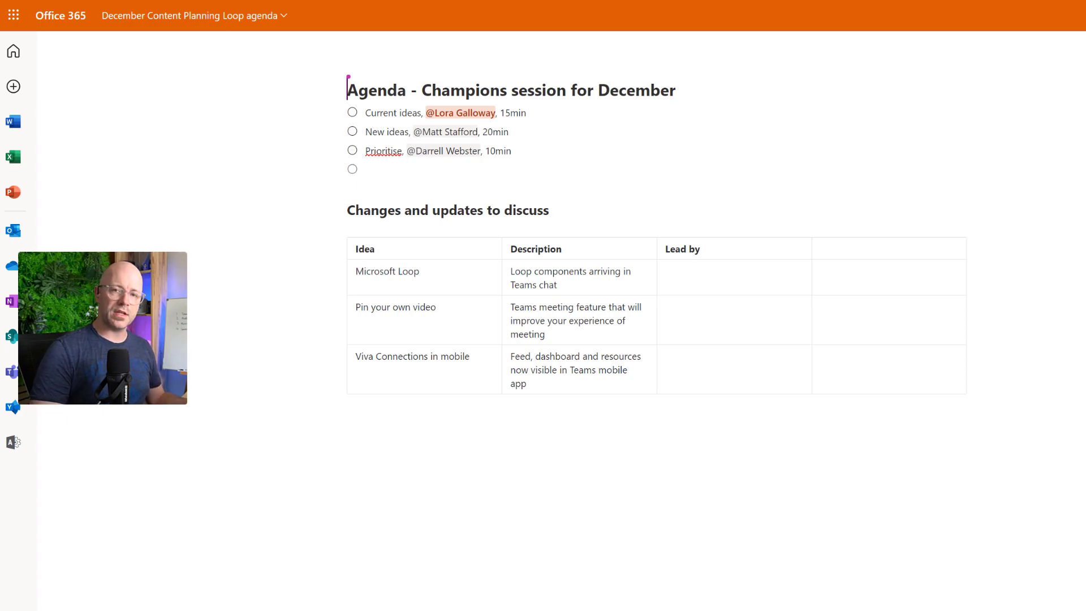
Step: Go back to the Office.com home page from the left app rail
{"action": "left_click", "coordinate": [13, 51]}
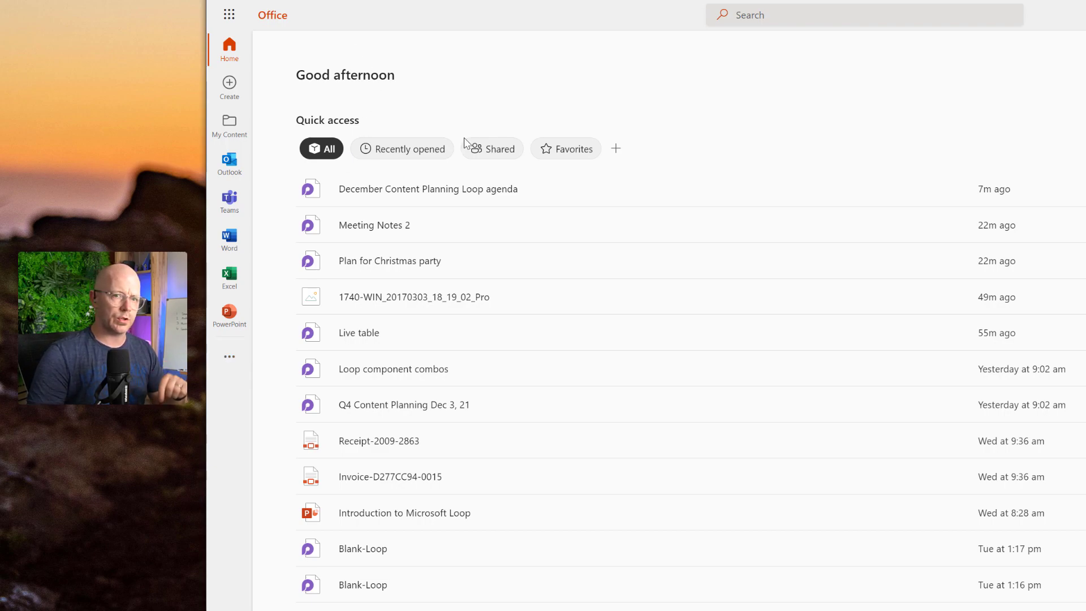
Step: Reopen December Content Planning Loop agenda from the Quick access list
{"action": "left_click", "coordinate": [467, 196]}
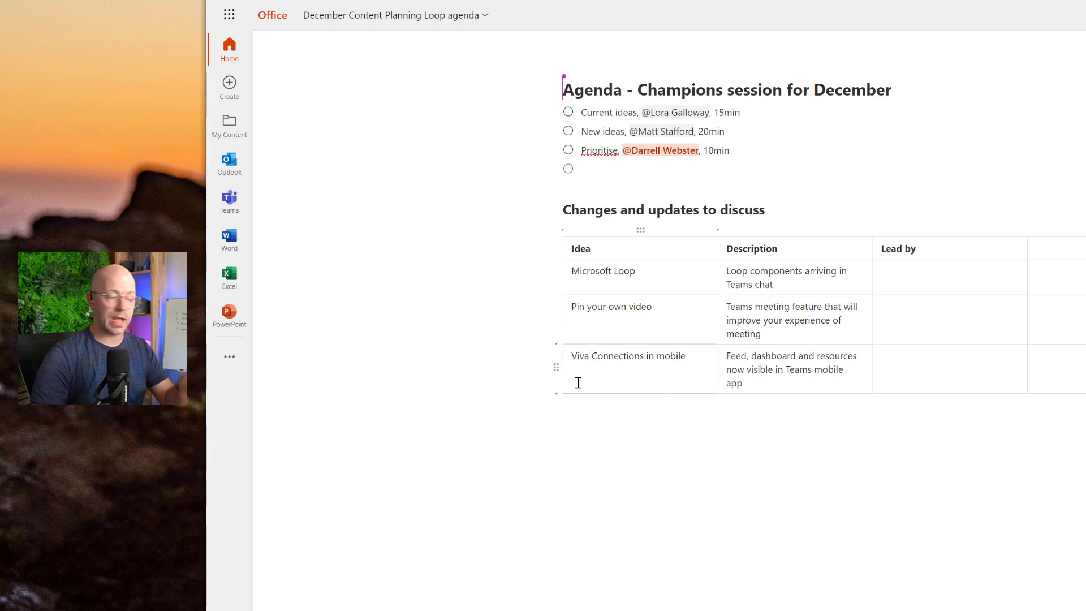
Step: Add a new line below the updates table starting with a slash, leaving the insert menu closed
{"action": "left_click", "coordinate": [586, 425]}
{"action": "type", "text": "/"}
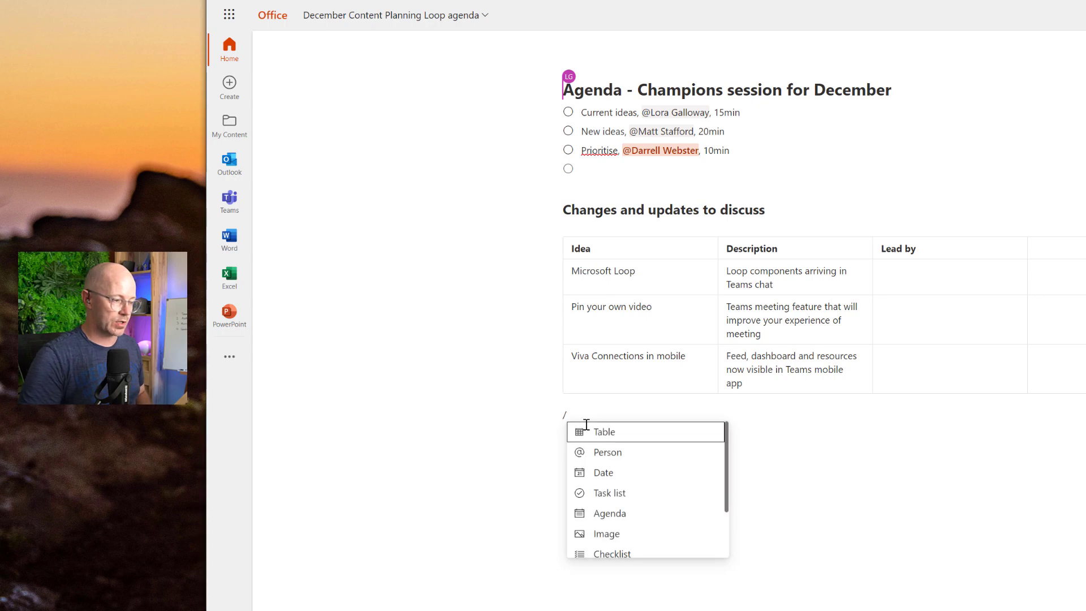
{"action": "scroll", "coordinate": [679, 498], "scroll_direction": "down", "scroll_amount": 2}
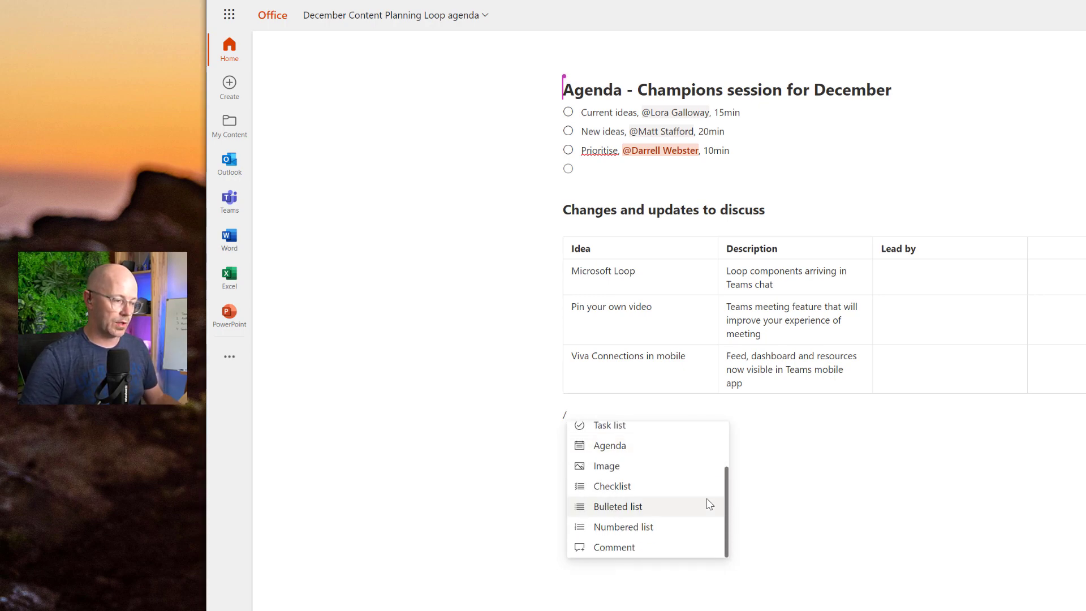
{"action": "scroll", "coordinate": [718, 503], "scroll_direction": "up", "scroll_amount": 2}
{"action": "left_click", "coordinate": [846, 448]}
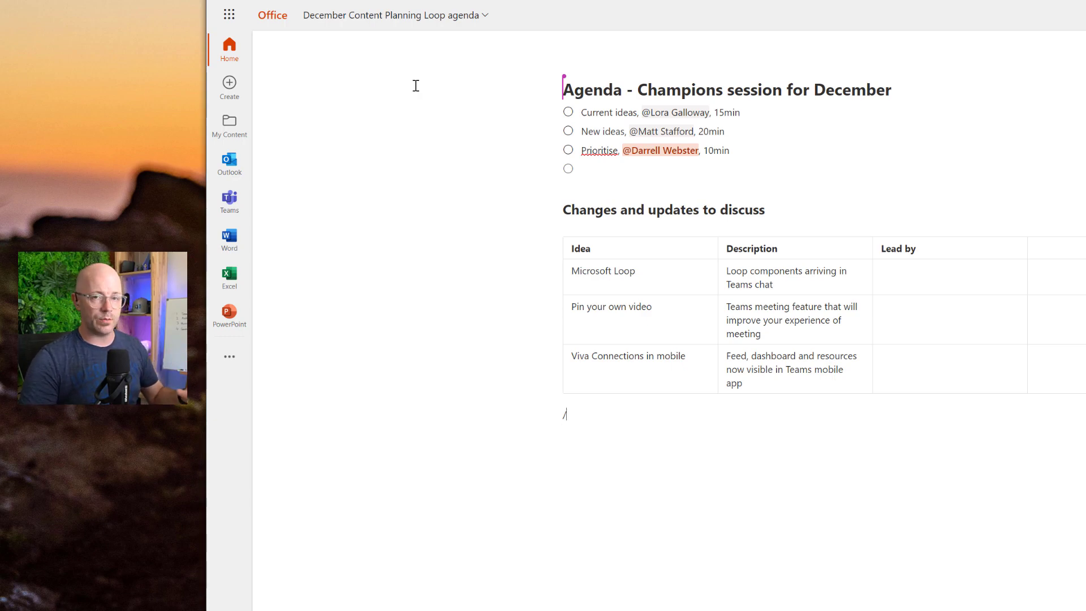
Step: Check the agenda file's name and storage location in the title panel
{"action": "left_click", "coordinate": [478, 17]}
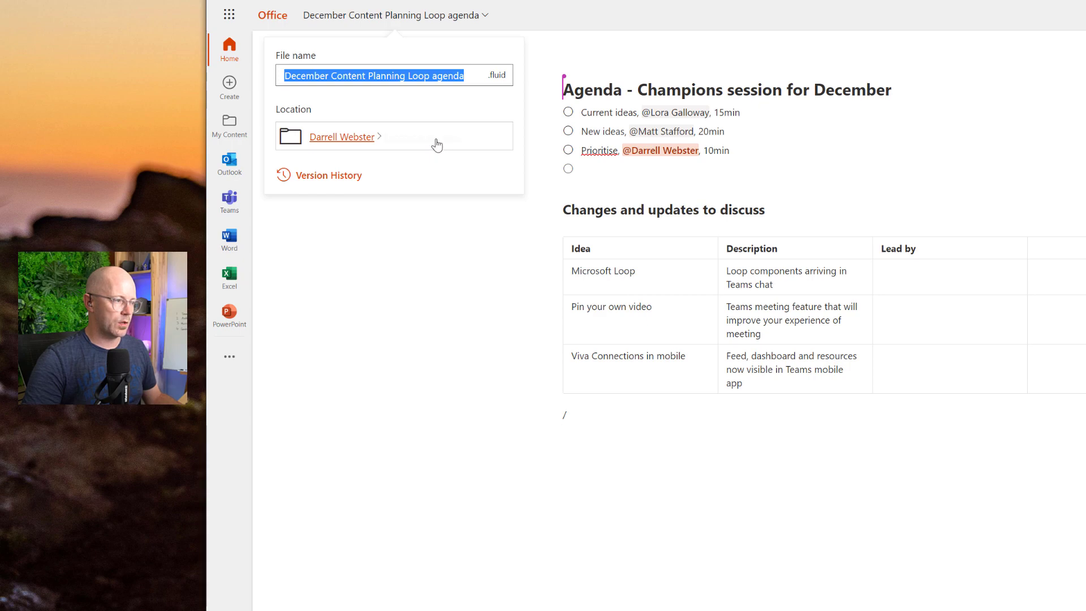
{"action": "key", "text": "Escape"}
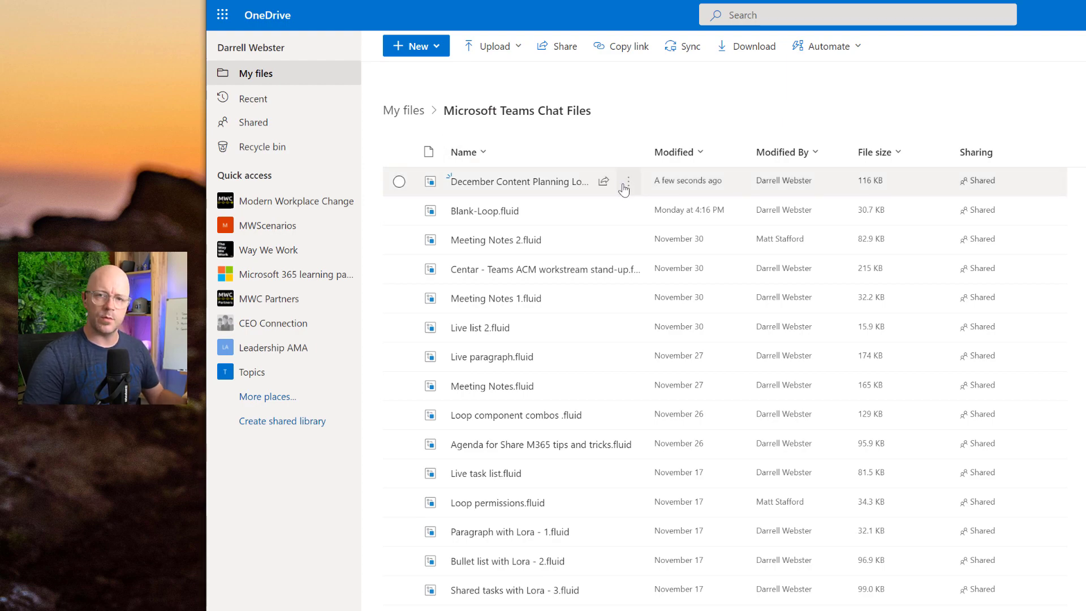
Step: Move the December agenda file to the Engineering site's Documents > General folder
{"action": "mouse_move", "coordinate": [624, 189]}
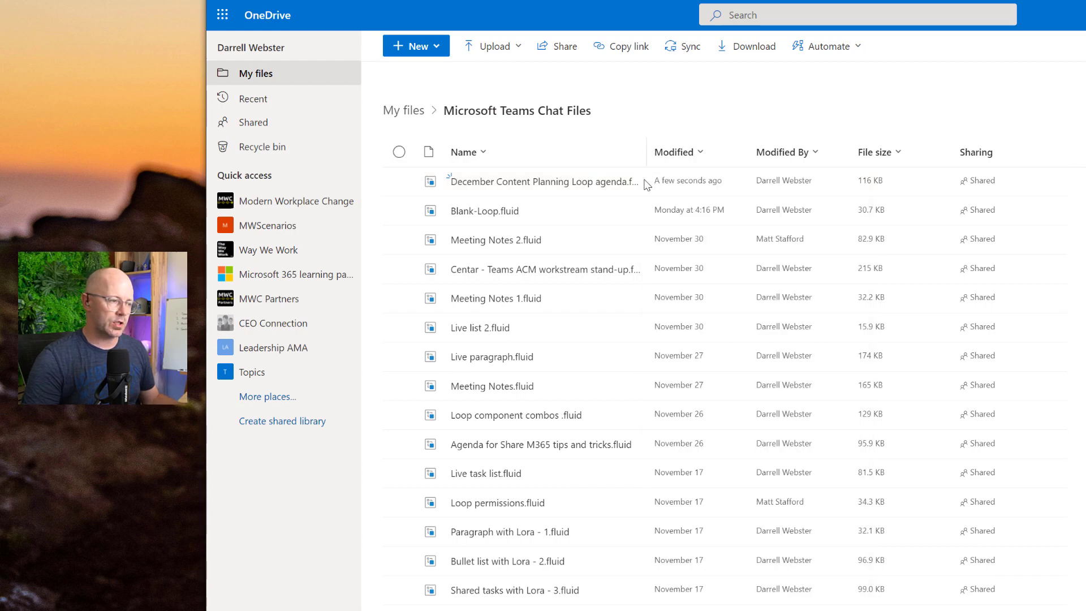
{"action": "left_click", "coordinate": [628, 187]}
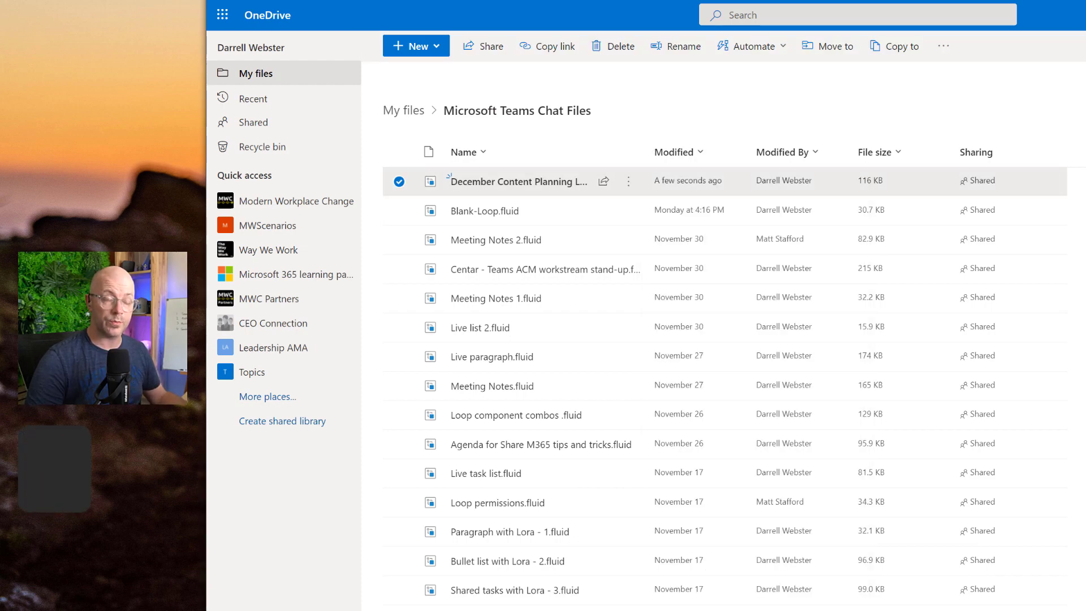
{"action": "left_click", "coordinate": [629, 186]}
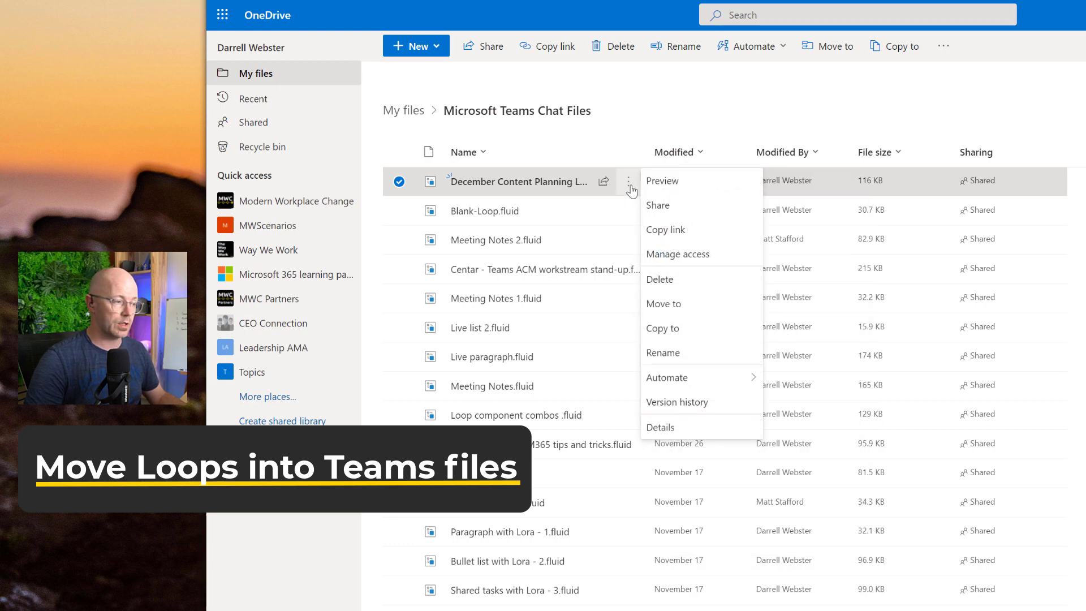
{"action": "left_click", "coordinate": [690, 313]}
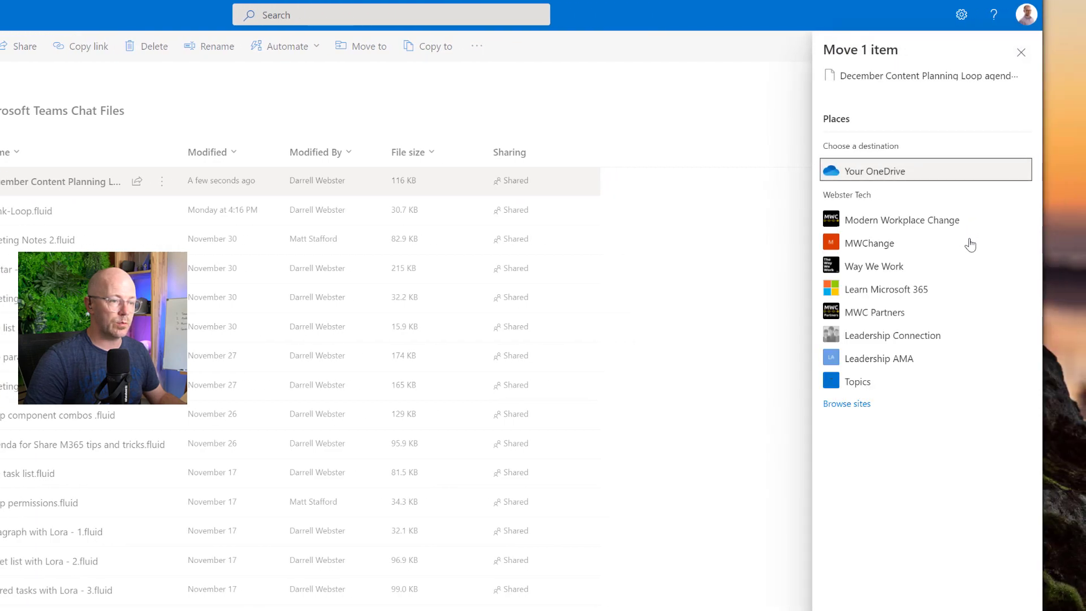
{"action": "left_click", "coordinate": [859, 405]}
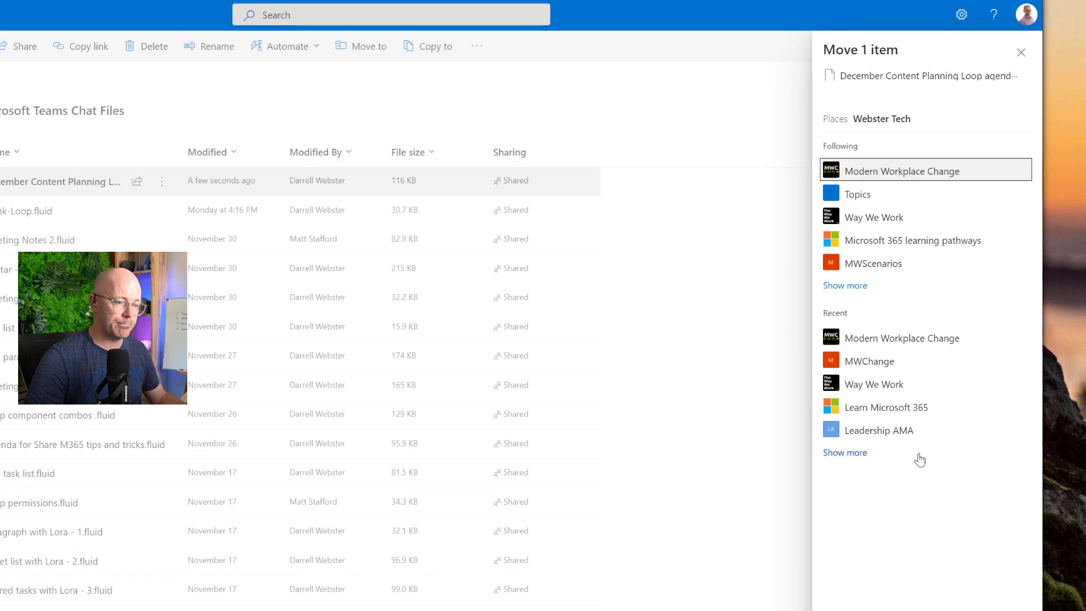
{"action": "left_click", "coordinate": [859, 454]}
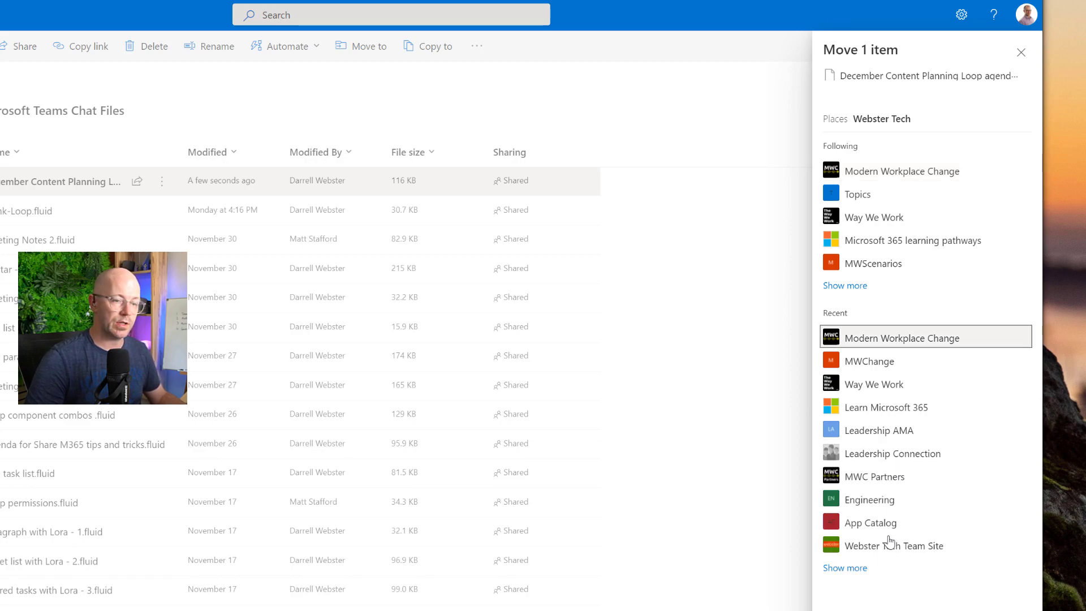
{"action": "left_click", "coordinate": [871, 505]}
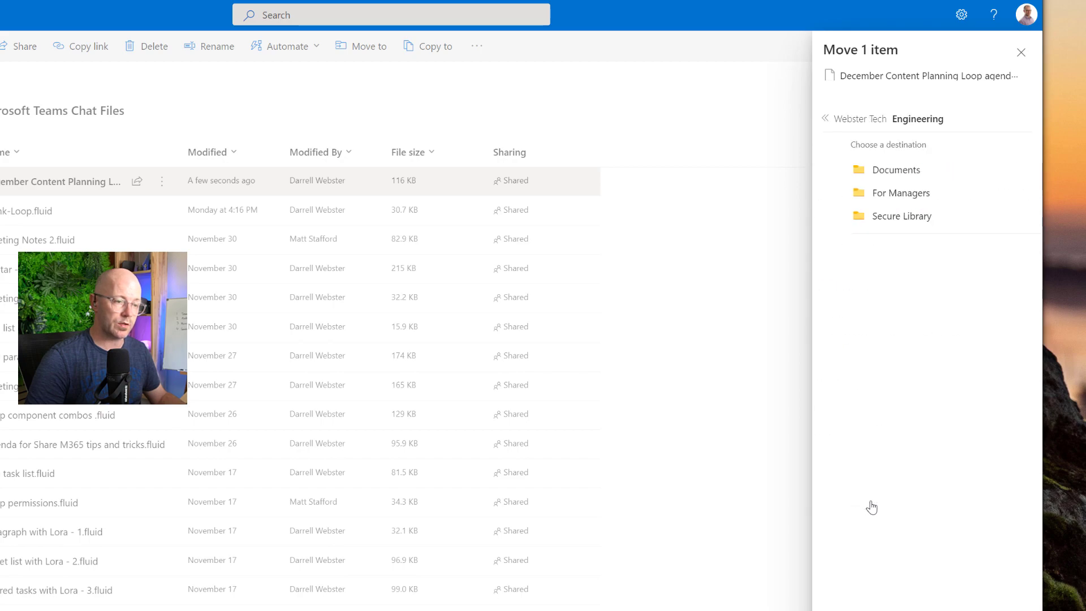
{"action": "left_click", "coordinate": [870, 176]}
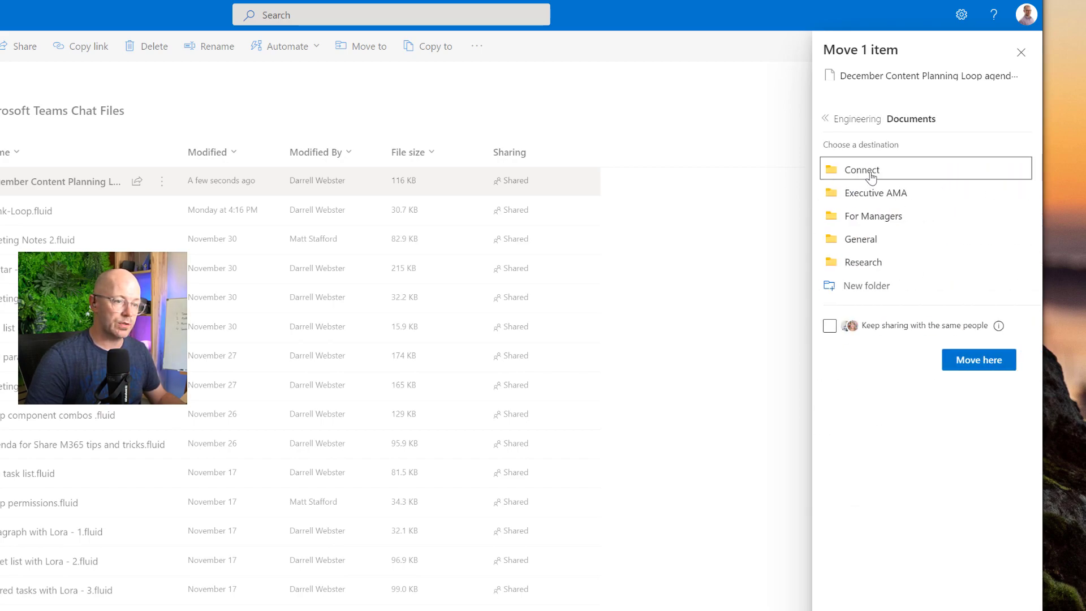
{"action": "left_click", "coordinate": [866, 241]}
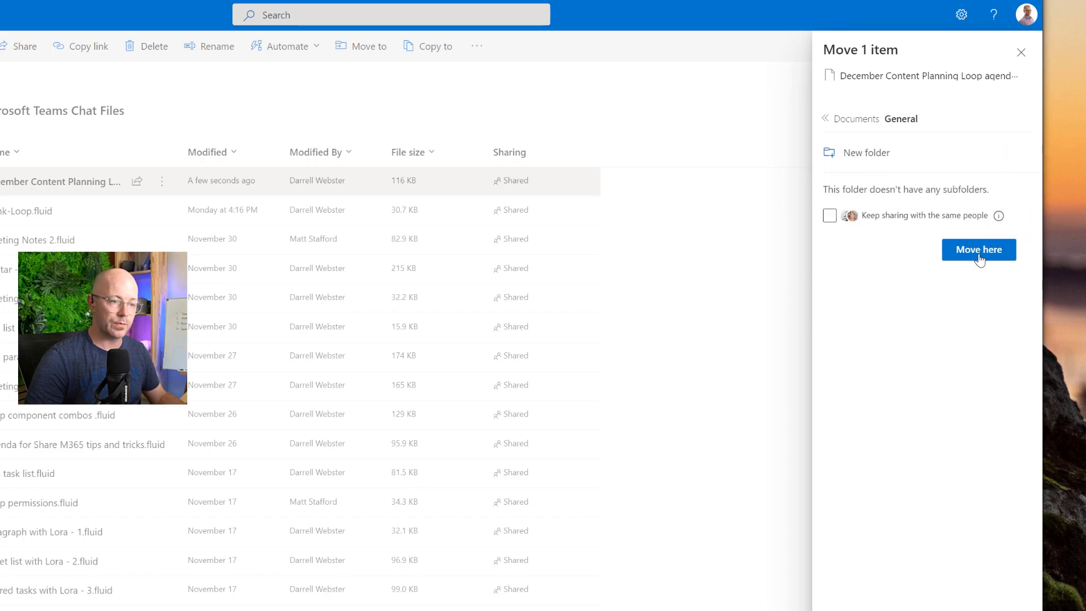
{"action": "left_click", "coordinate": [979, 255]}
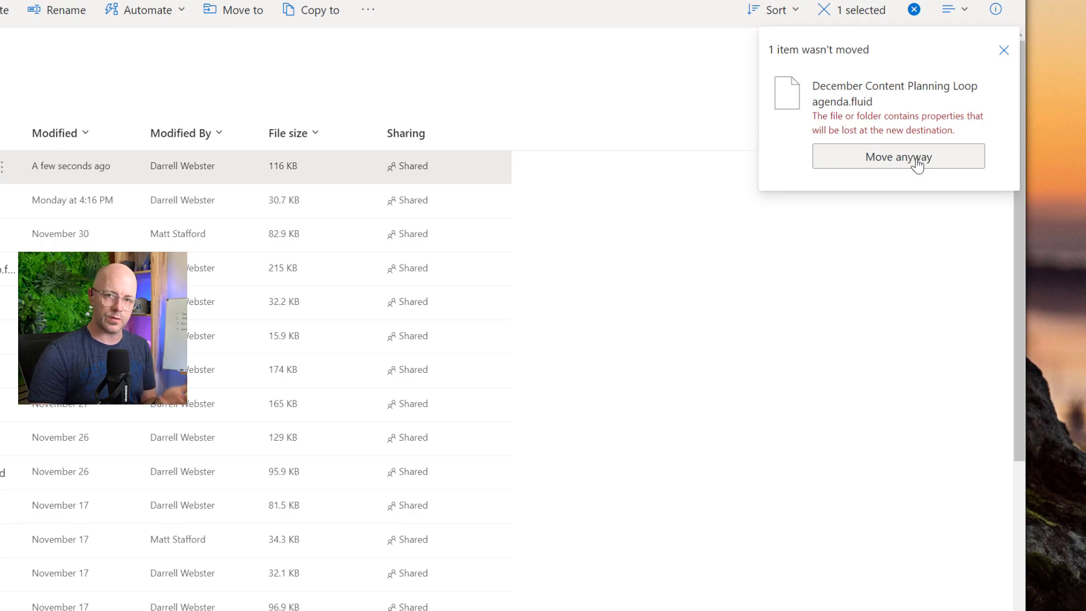
Step: Accept the property-loss warning with Move anyway to complete the move into General
{"action": "left_click", "coordinate": [917, 165]}
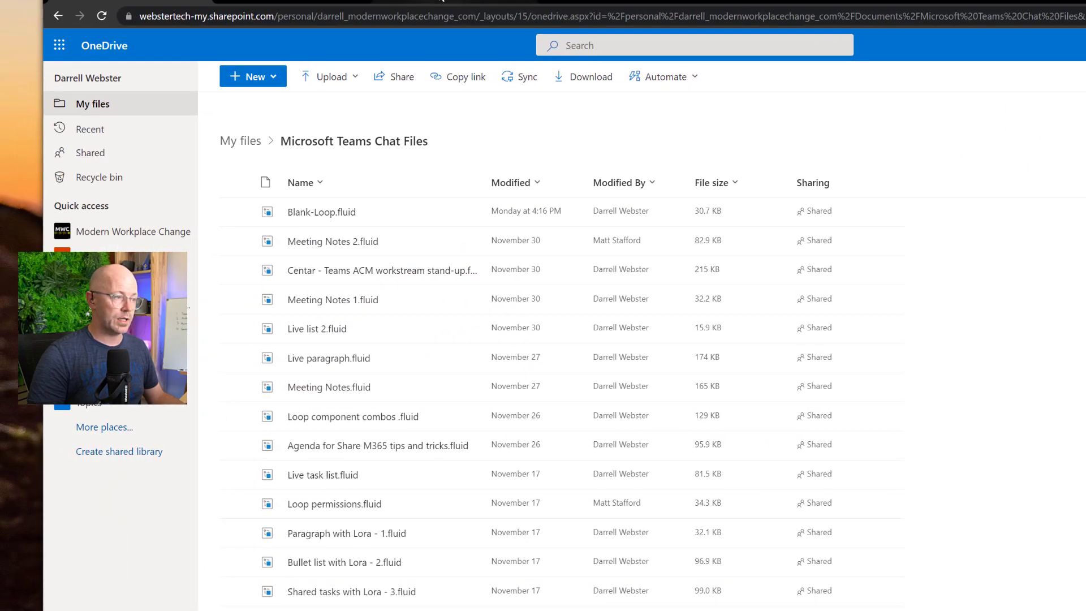
Step: Verify the agenda file is listed in Engineering General's Files, then go back to Posts
{"action": "left_click", "coordinate": [441, 2]}
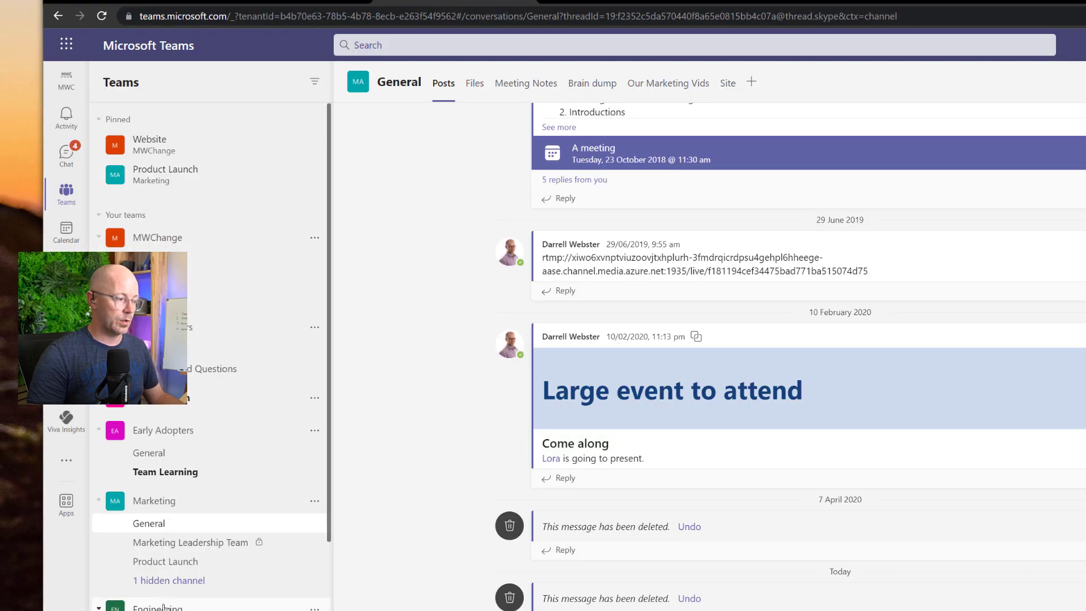
{"action": "scroll", "coordinate": [167, 475], "scroll_direction": "down", "scroll_amount": 3}
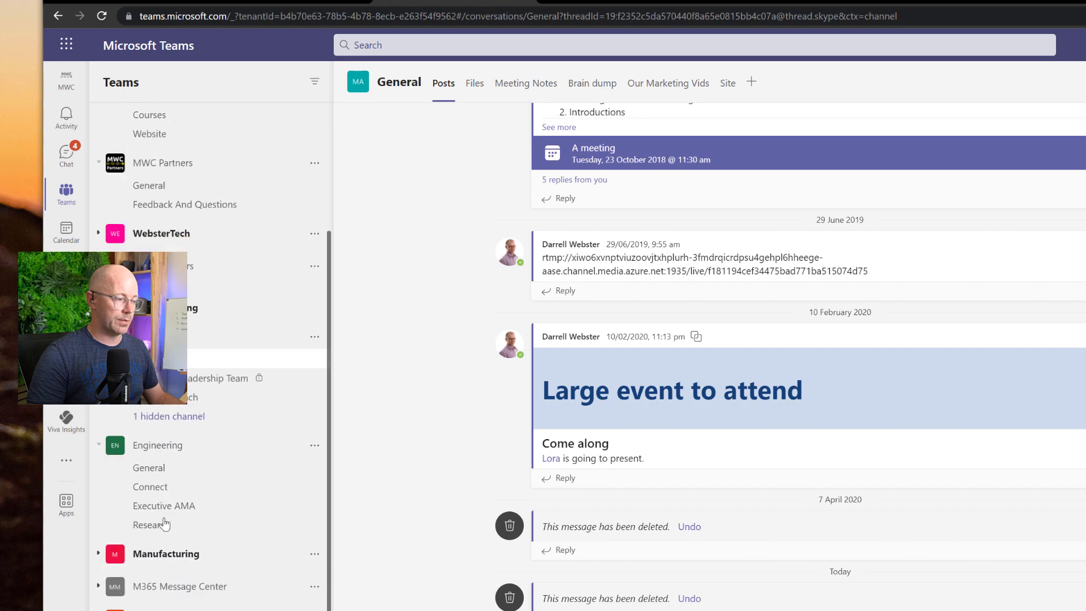
{"action": "left_click", "coordinate": [165, 472]}
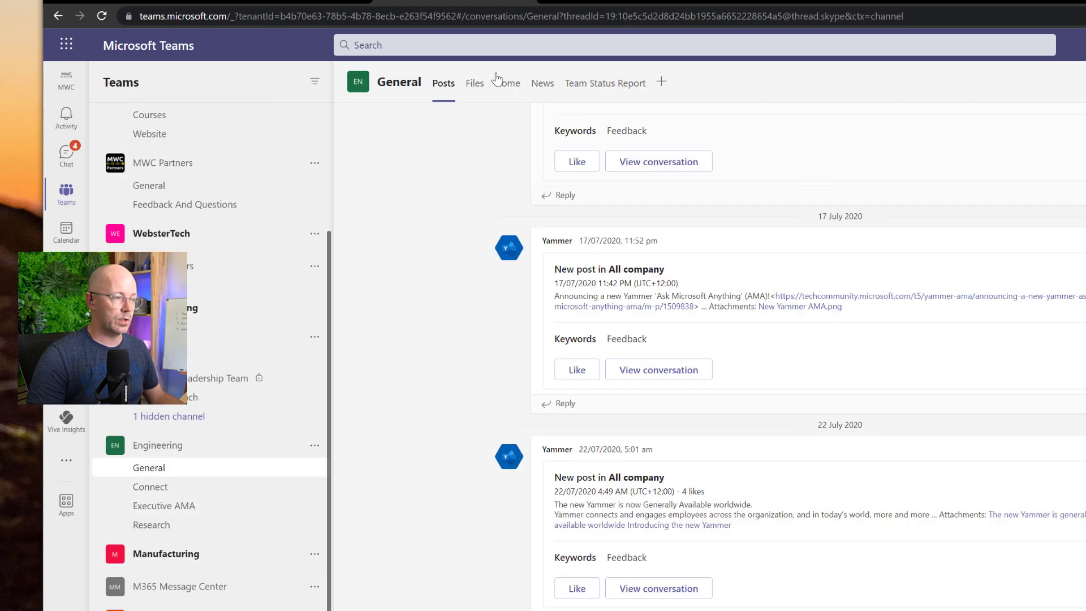
{"action": "left_click", "coordinate": [465, 85]}
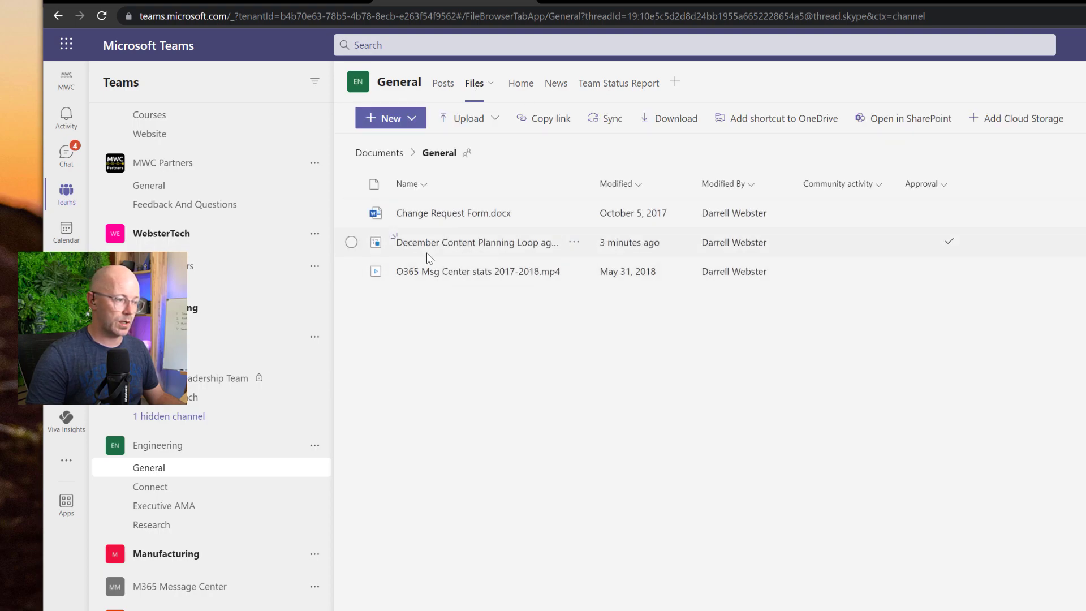
{"action": "left_click", "coordinate": [572, 243]}
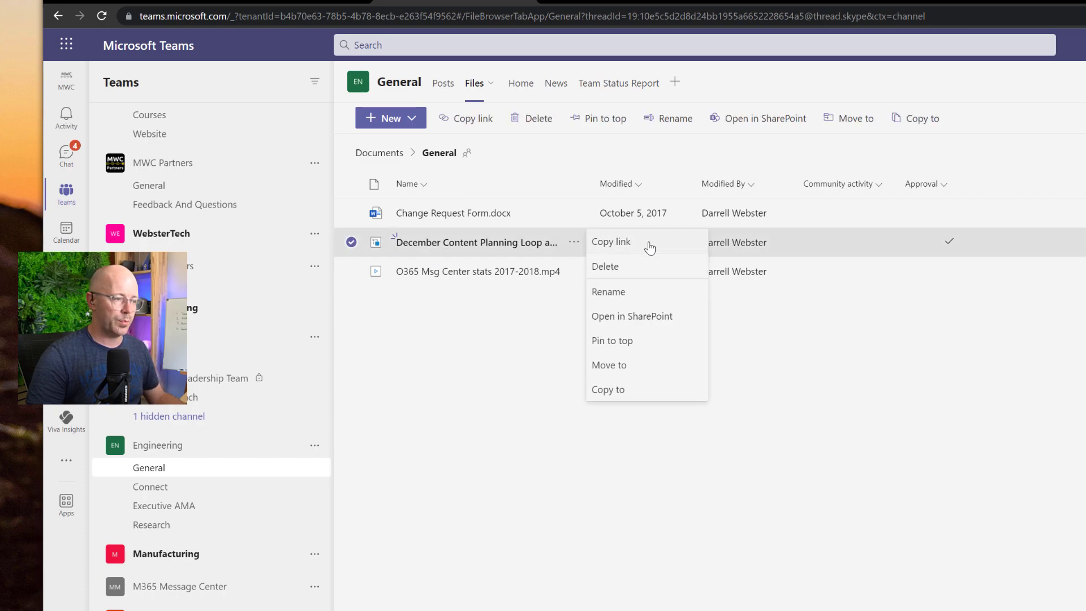
{"action": "left_click", "coordinate": [509, 448]}
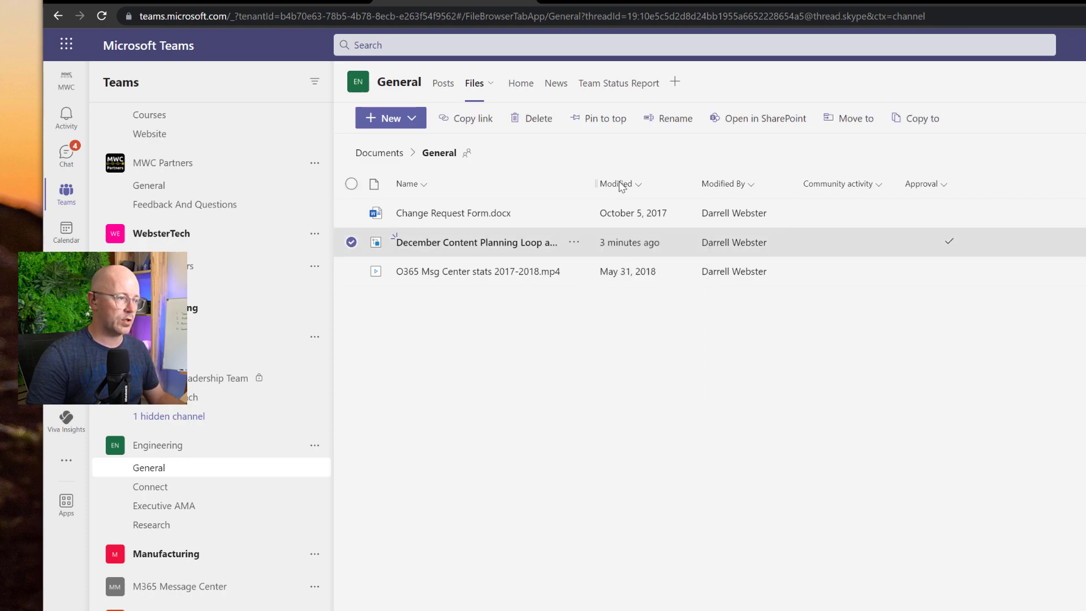
{"action": "left_click", "coordinate": [441, 84]}
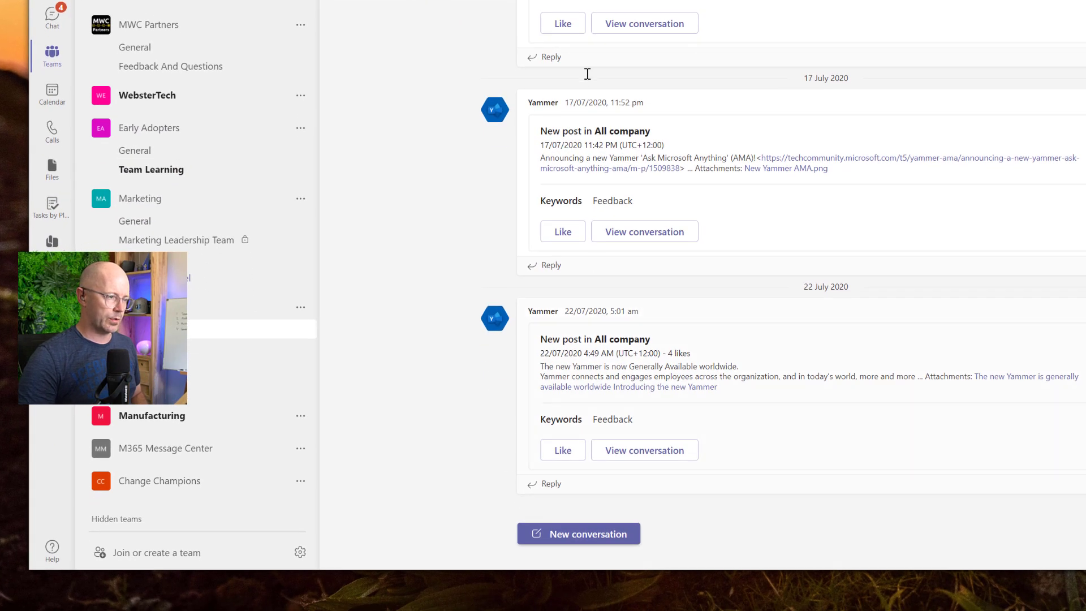
Step: Start a new Engineering General conversation with the message 'Loop notes form content planning'
{"action": "left_click", "coordinate": [567, 534]}
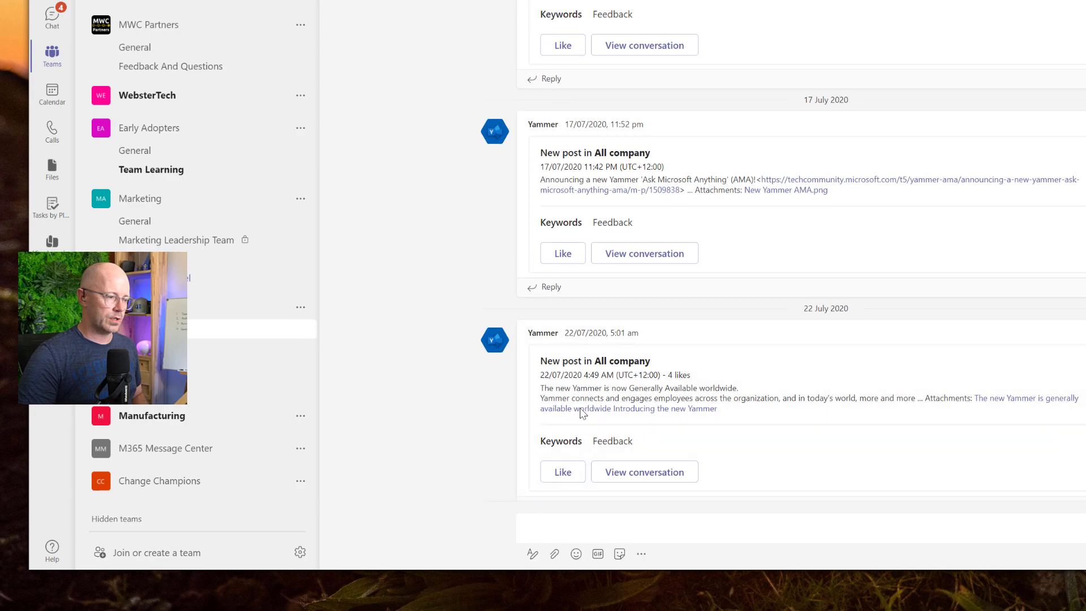
{"action": "left_click", "coordinate": [563, 529]}
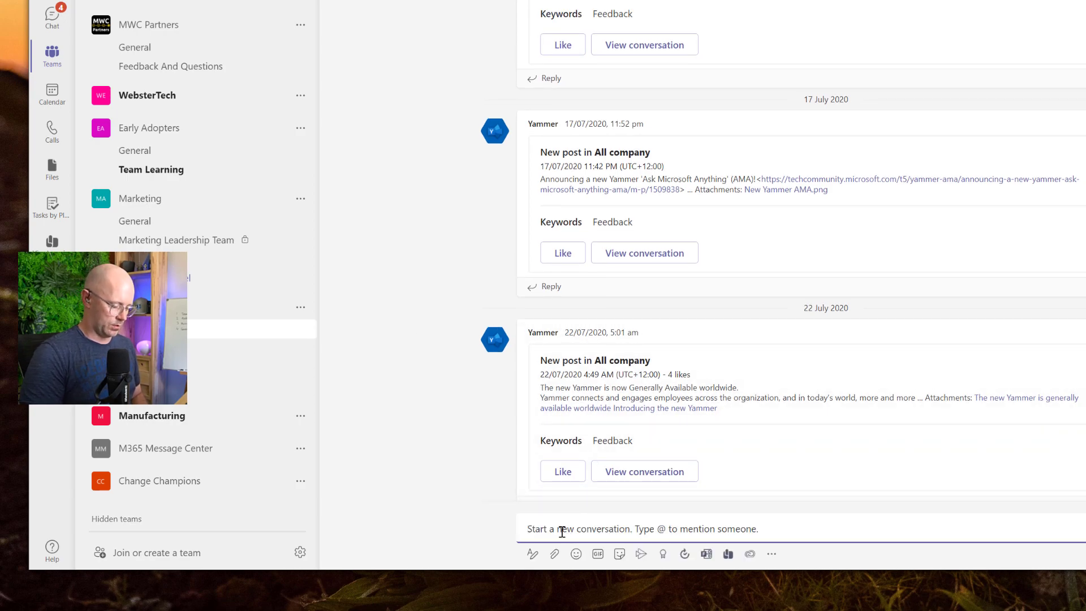
{"action": "type", "text": "Loop notes form conten"}
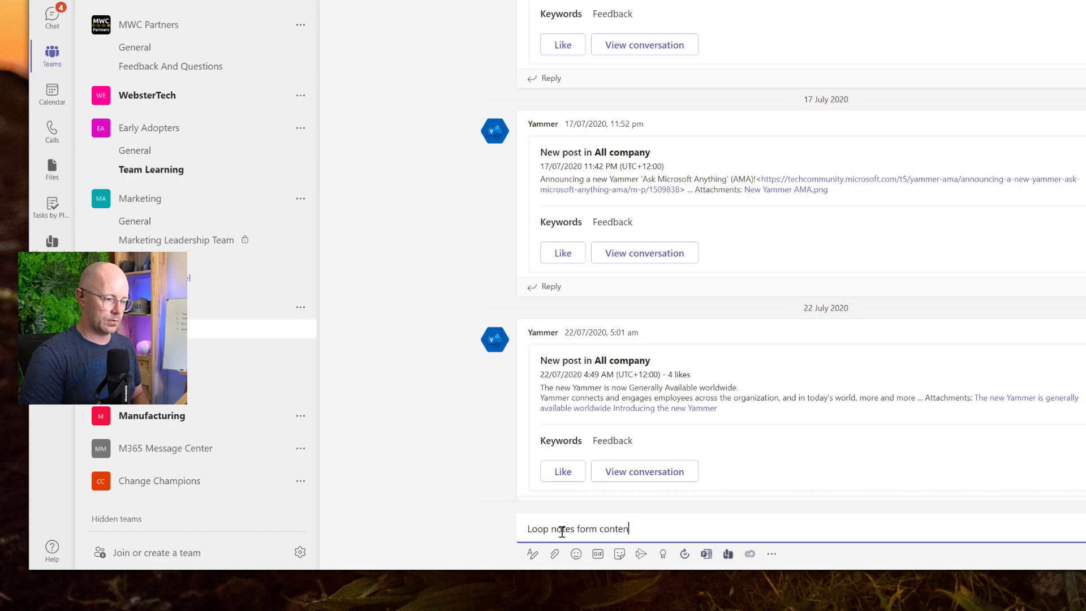
{"action": "type", "text": "t t planning"}
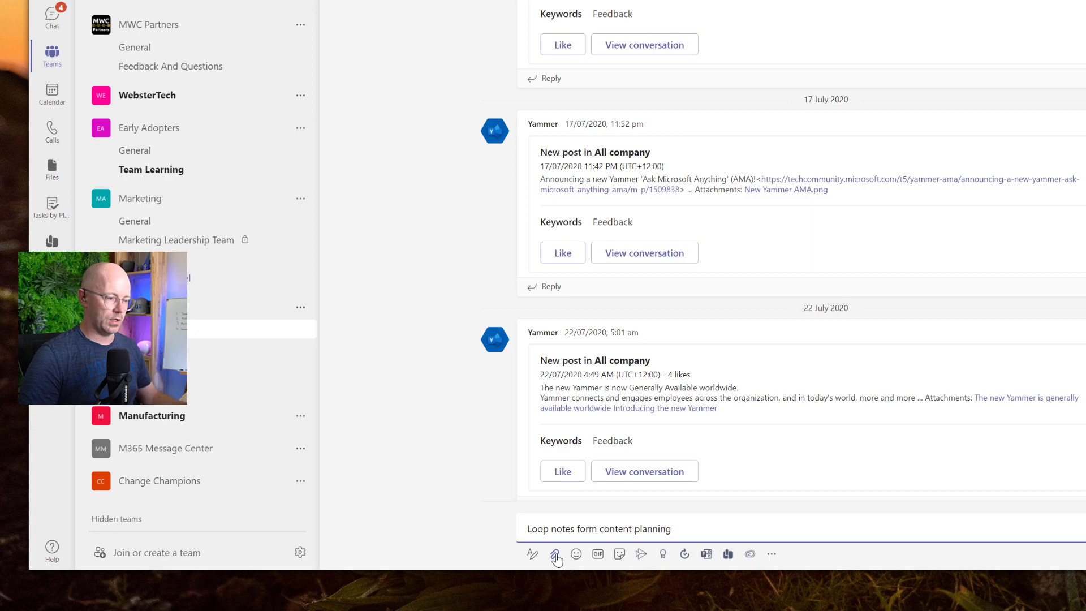
Step: Attach December Content Planning Loop agenda.fluid from Teams channels as a shared link
{"action": "left_click", "coordinate": [556, 555]}
{"action": "scroll", "coordinate": [802, 473], "scroll_direction": "down", "scroll_amount": 1}
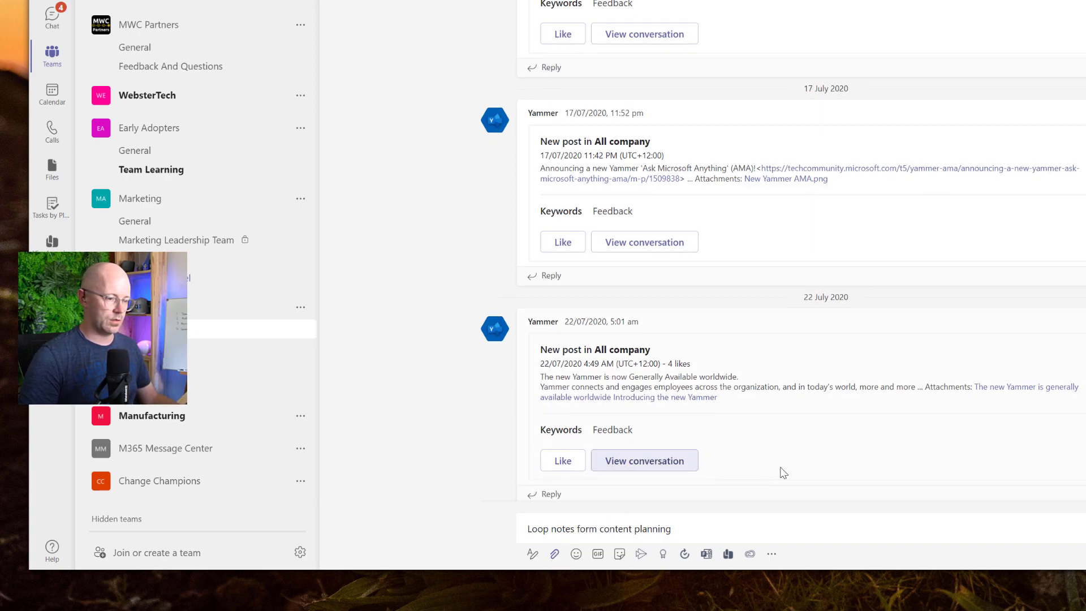
{"action": "left_click", "coordinate": [555, 554]}
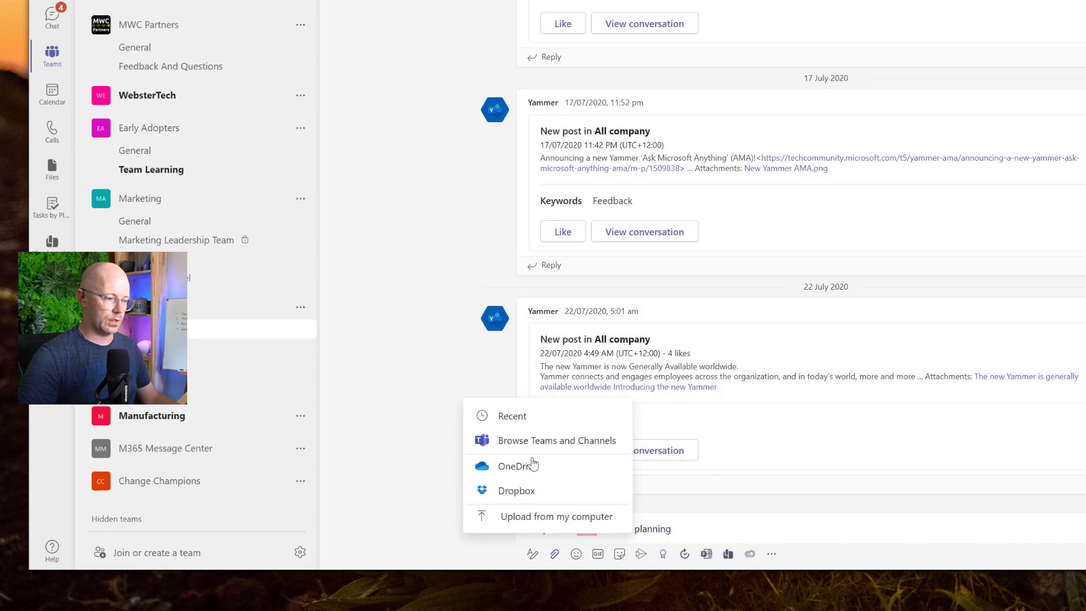
{"action": "left_click", "coordinate": [534, 442]}
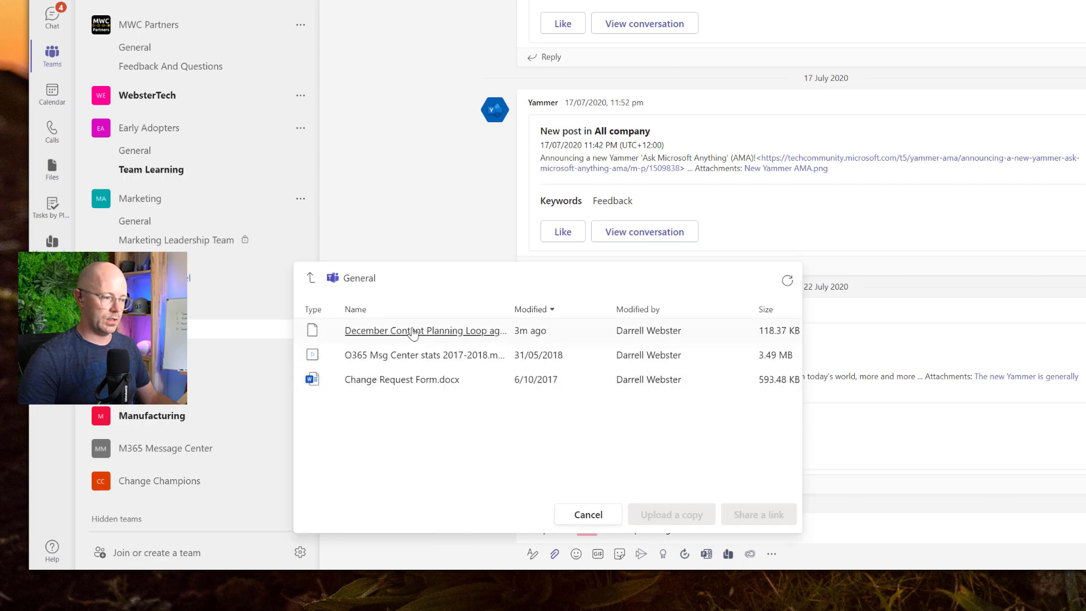
{"action": "left_click", "coordinate": [413, 334]}
{"action": "left_click", "coordinate": [769, 515]}
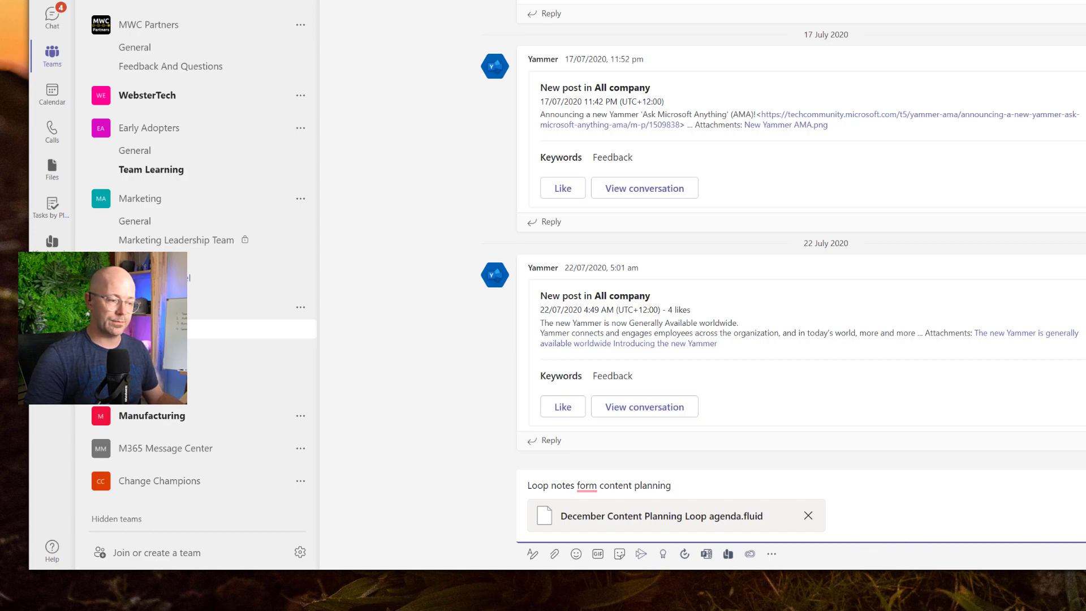
Step: Post 'Loop notes form content planning' with the attached December Content Planning Loop agenda.fluid
{"action": "key", "text": "Return"}
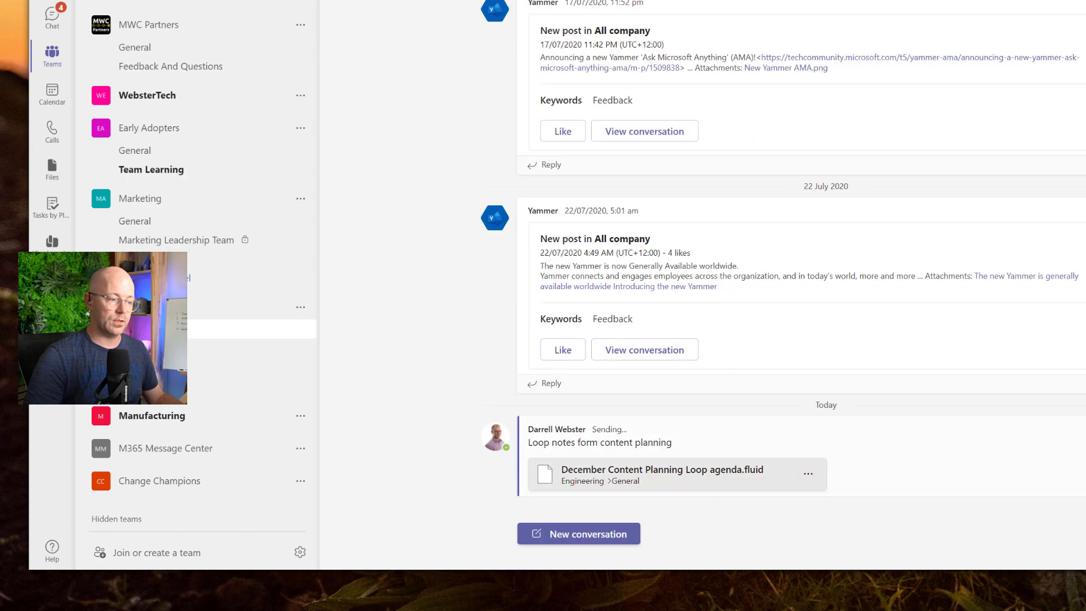